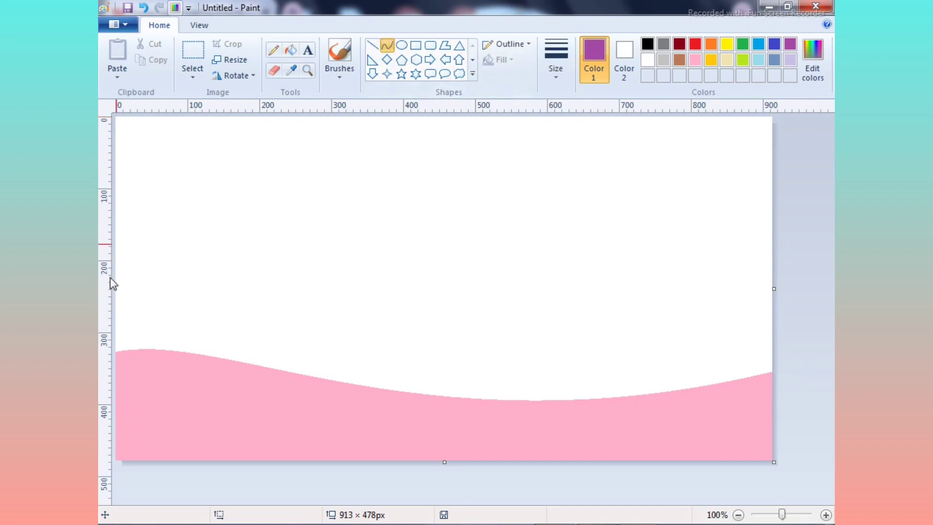
Draw a purple S-shaped wave across the full canvas above the pink area and fill the band between them purple
left_click_drag(116, 274, 826, 275)
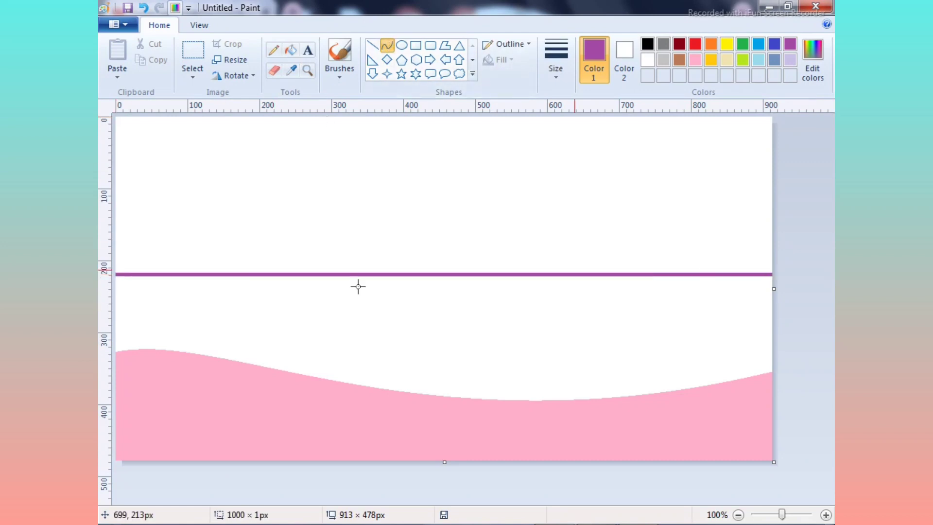
left_click_drag(249, 272, 205, 238)
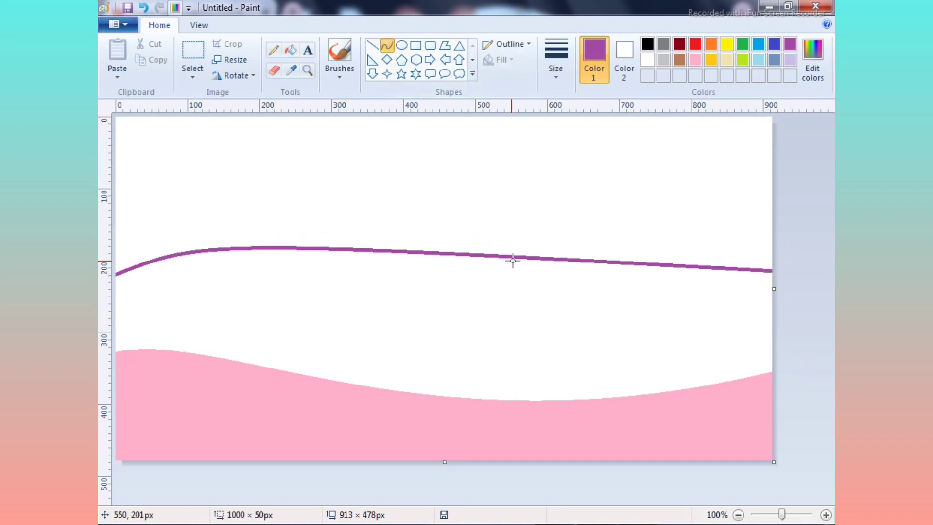
left_click_drag(513, 261, 450, 371)
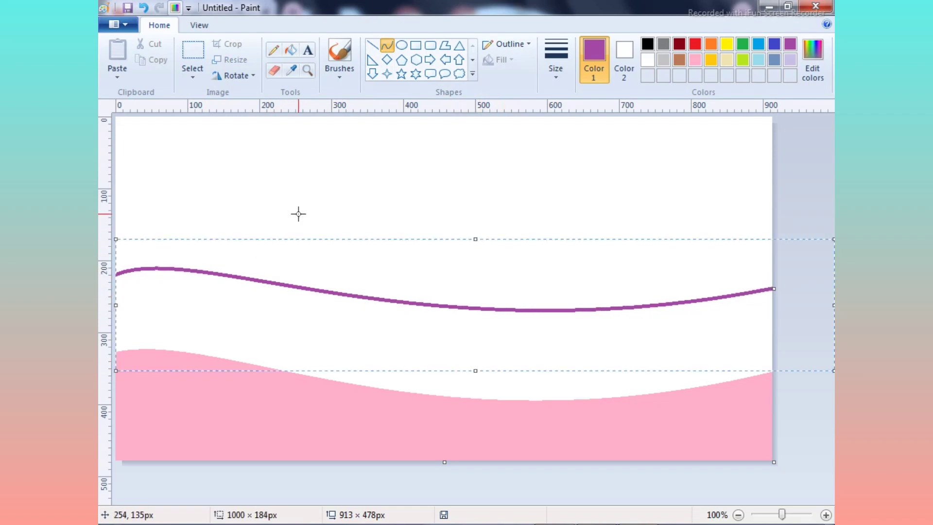
left_click(290, 49)
left_click(331, 306)
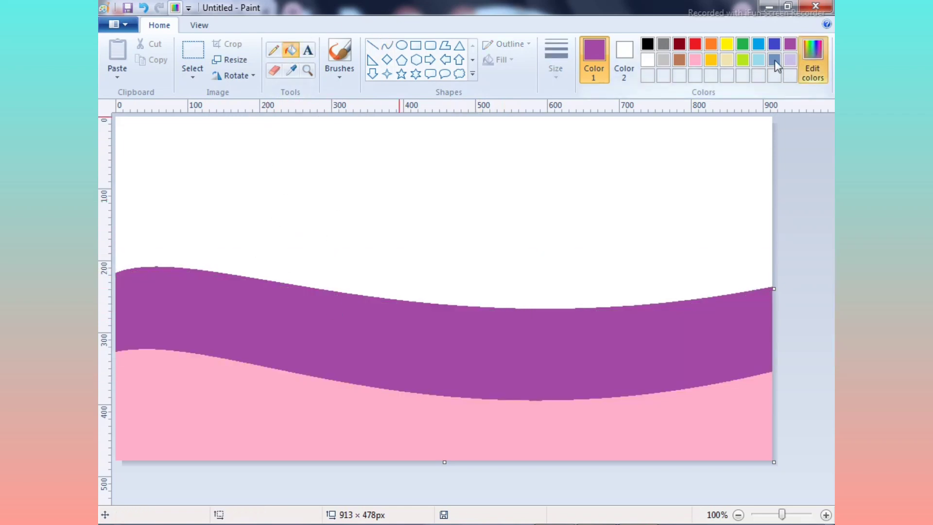
Mix a darker purple as the drawing colour by lowering the luminance to about 73
left_click(812, 59)
left_click_drag(626, 246, 619, 267)
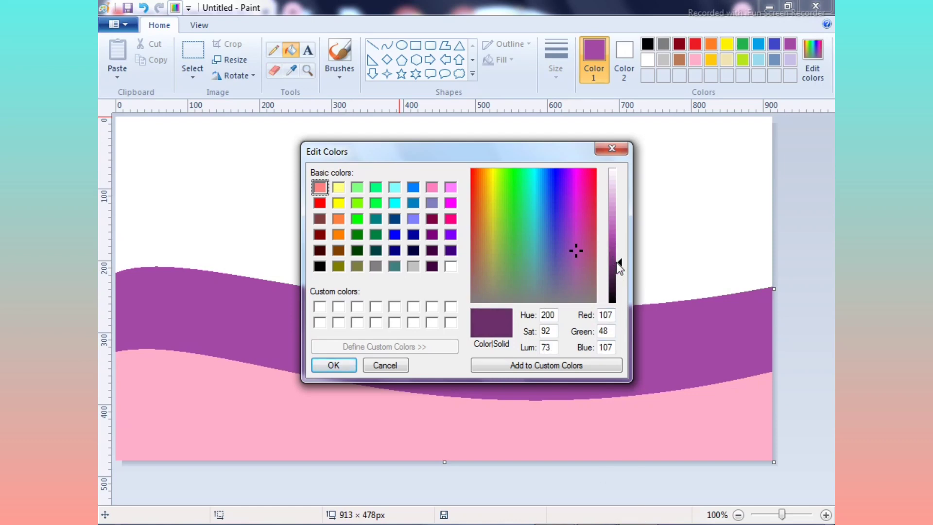
left_click(331, 365)
Draw a matching dark purple wave above the purple band and fill the area between them dark purple
left_click(387, 46)
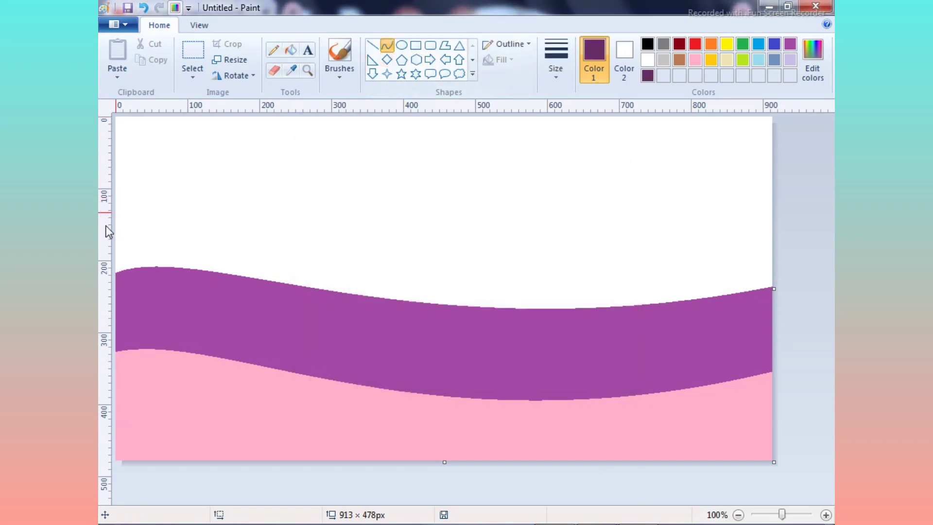
left_click_drag(119, 202, 820, 203)
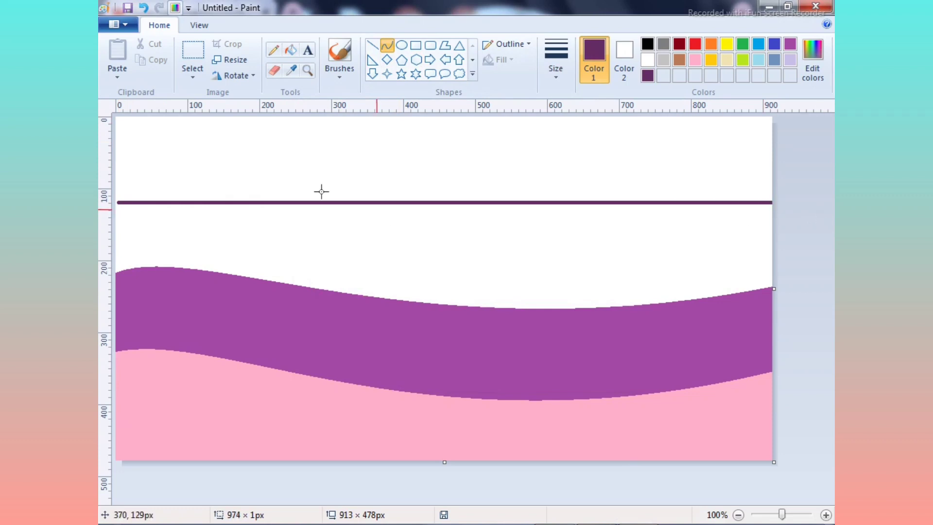
left_click_drag(196, 202, 209, 152)
left_click_drag(503, 165, 479, 285)
left_click_drag(116, 225, 103, 222)
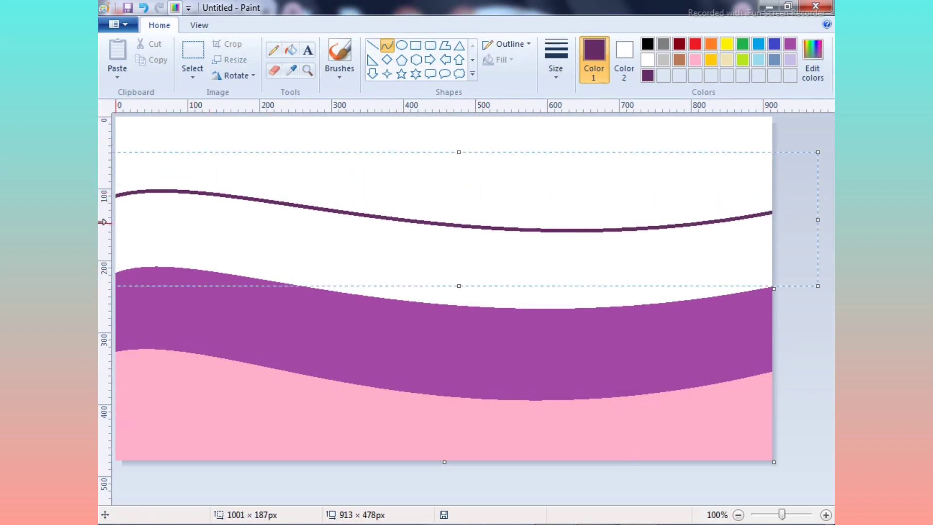
left_click(290, 50)
left_click(374, 258)
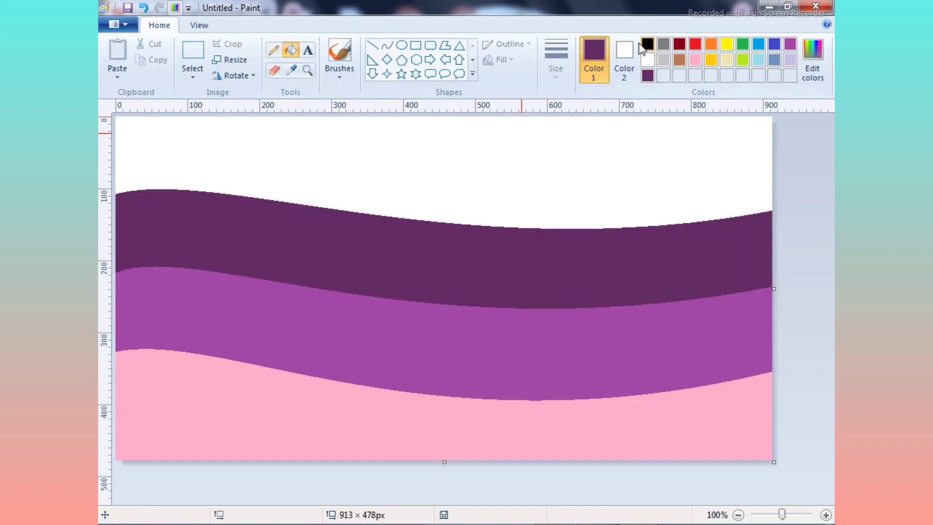
Fill the remaining white area above the dark purple wave with black
left_click(663, 45)
left_click(649, 45)
left_click(137, 125)
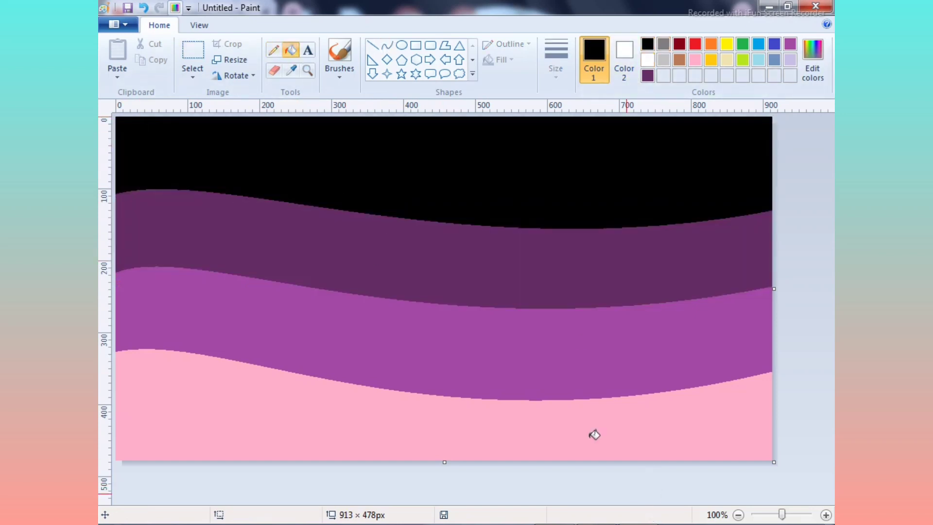
Resize the picture's height to 6 pixels without maintaining the aspect ratio
left_click(235, 62)
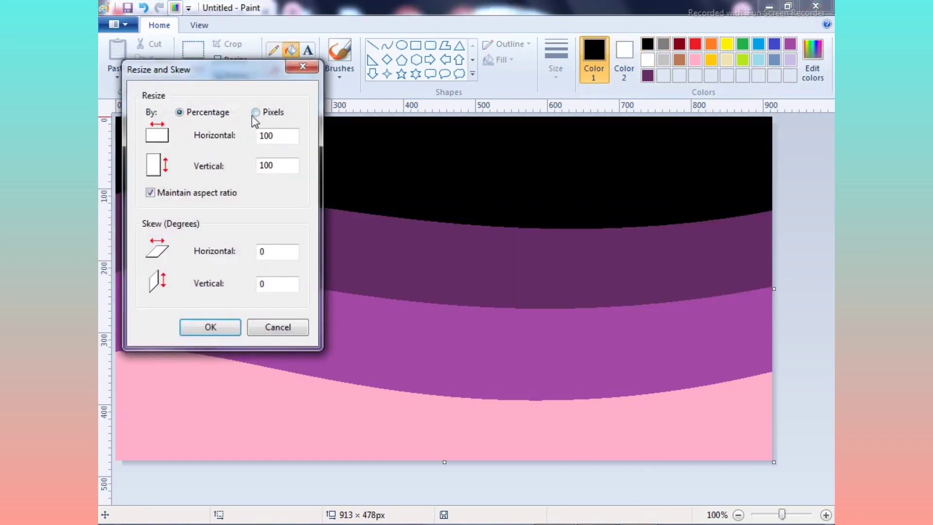
right_click(272, 166)
left_click(290, 214)
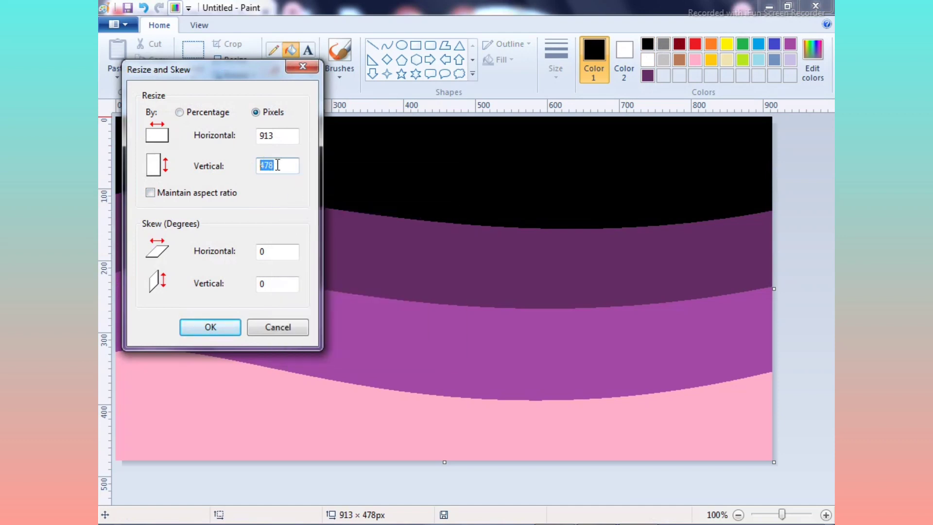
left_click(210, 327)
Resize the picture's height to 478 pixels, keeping the width at 913, to blur the bands into a gradient
left_click(228, 61)
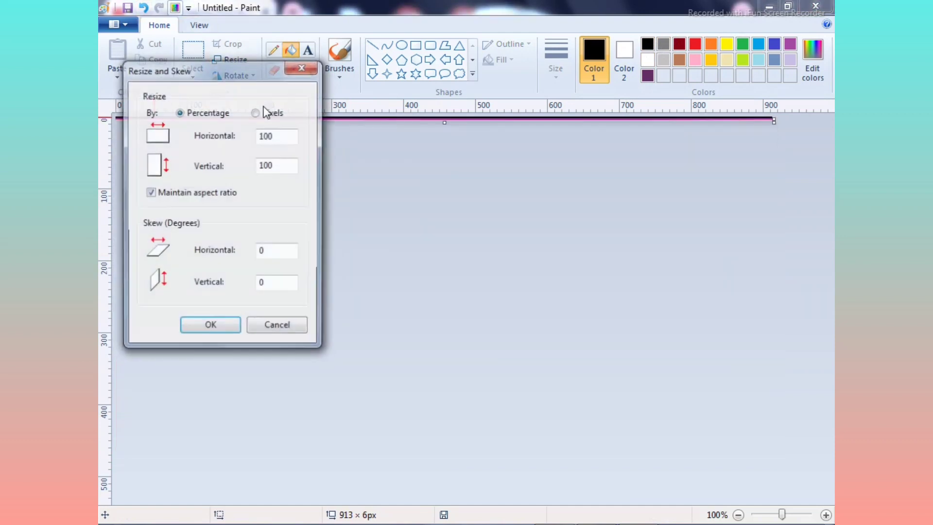
left_click(265, 112)
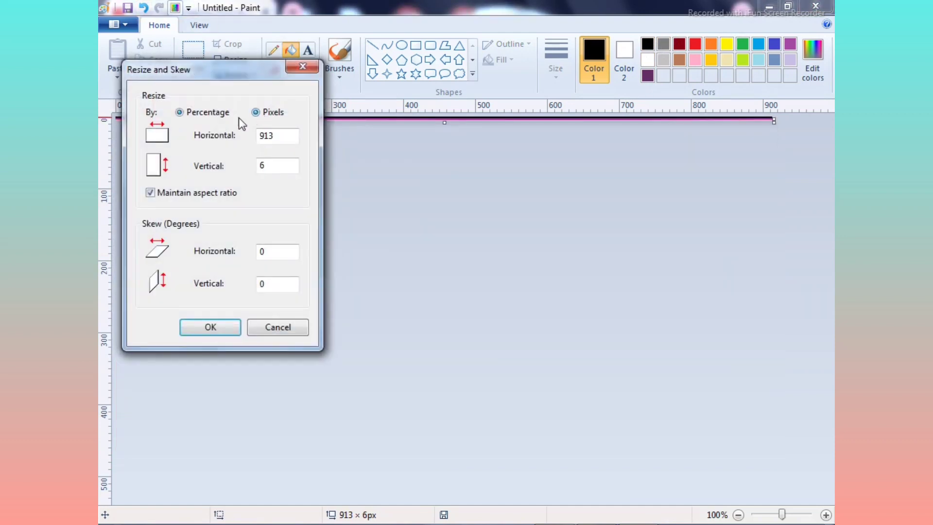
right_click(269, 165)
left_click(294, 227)
left_click(208, 326)
Try to stretch the whole picture downward to about 536 px high, and undo it
left_click(192, 75)
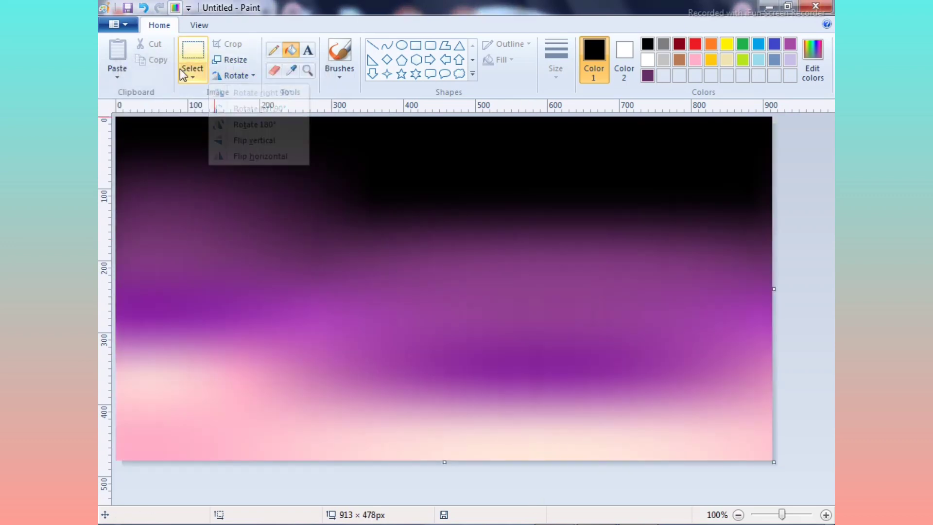
left_click(208, 156)
left_click_drag(444, 460, 435, 502)
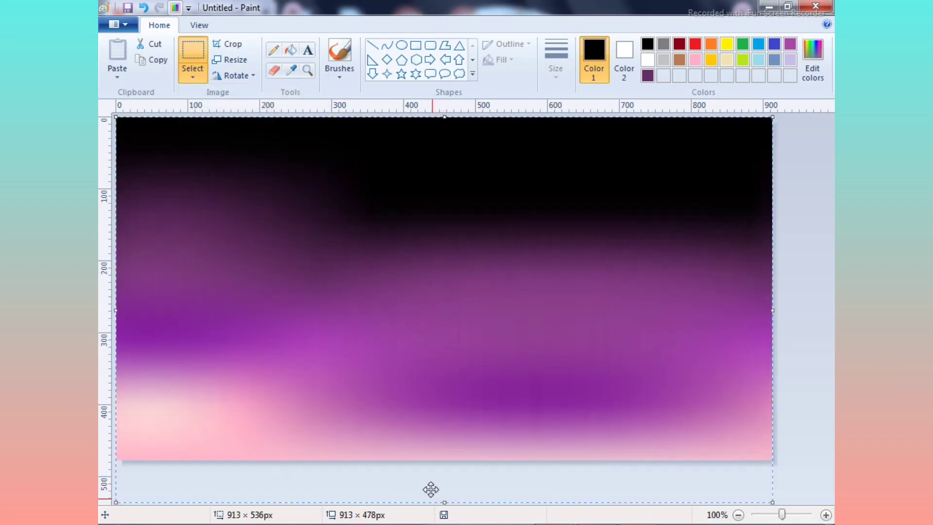
key("ctrl+z")
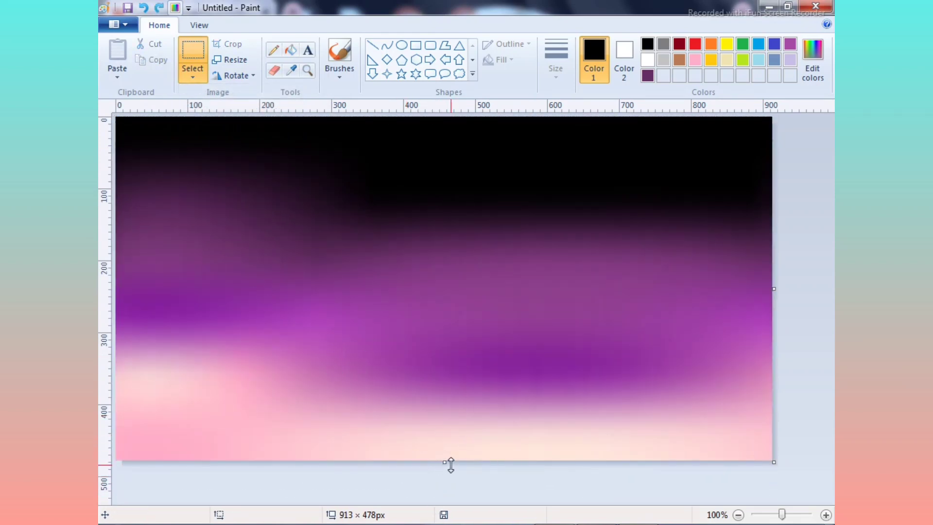
Extend the canvas below the gradient to a height of about 538 px, leaving nothing selected
left_click_drag(445, 462, 439, 503)
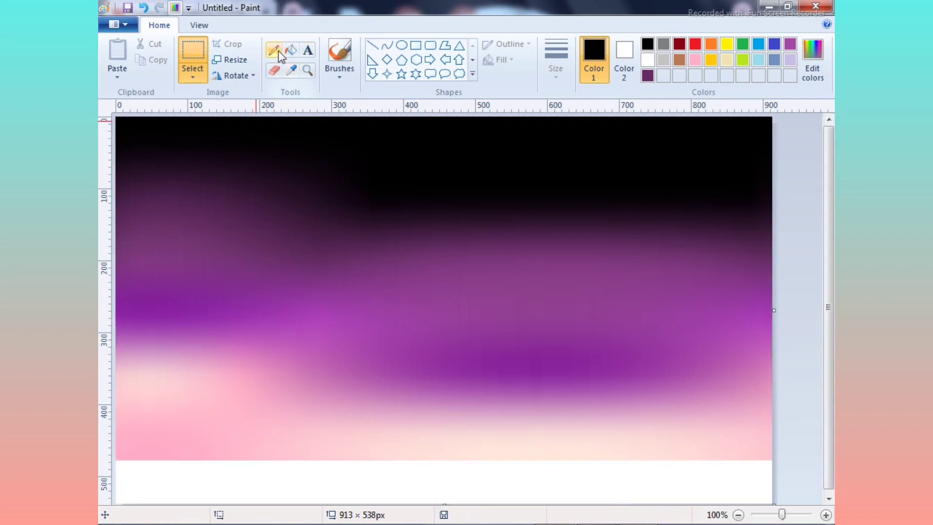
left_click(193, 77)
left_click(194, 158)
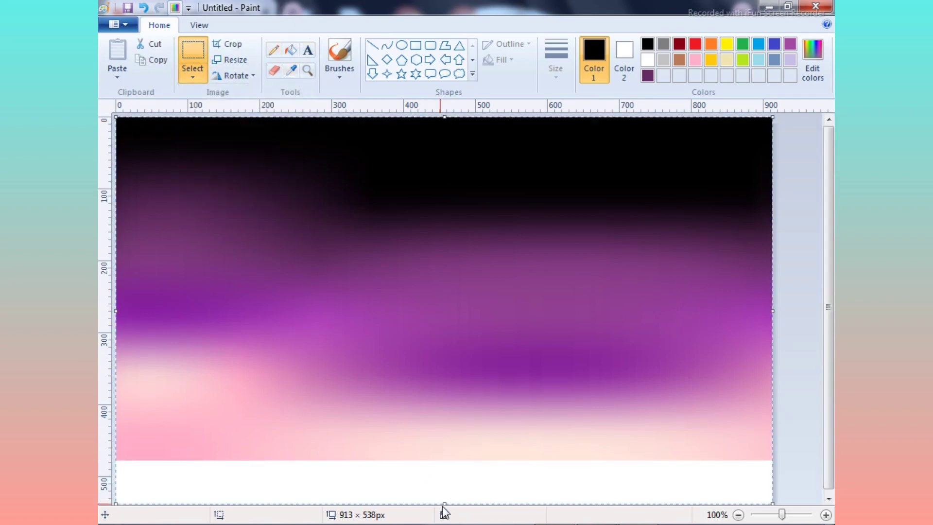
left_click(804, 311)
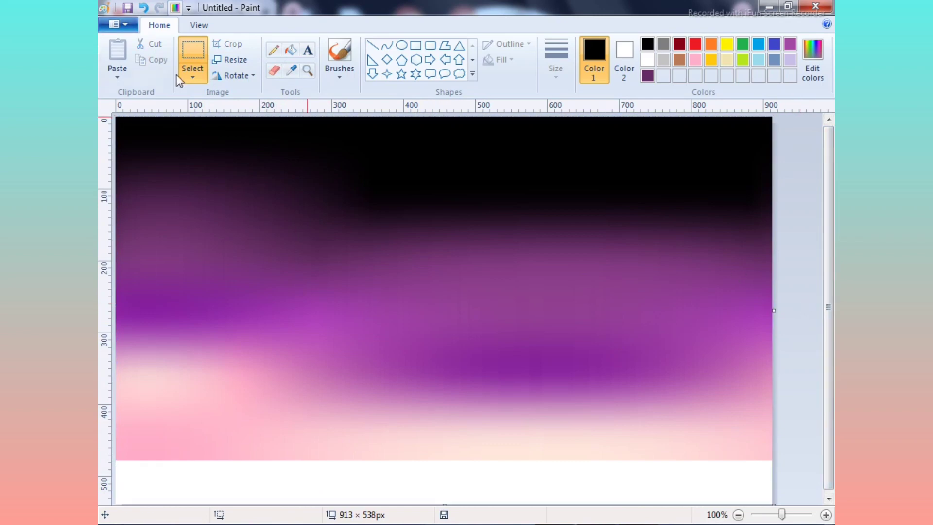
Copy a full-width strip of about 912 × 65 px from the gradient's lower edge and paste it
left_click_drag(117, 412, 548, 459)
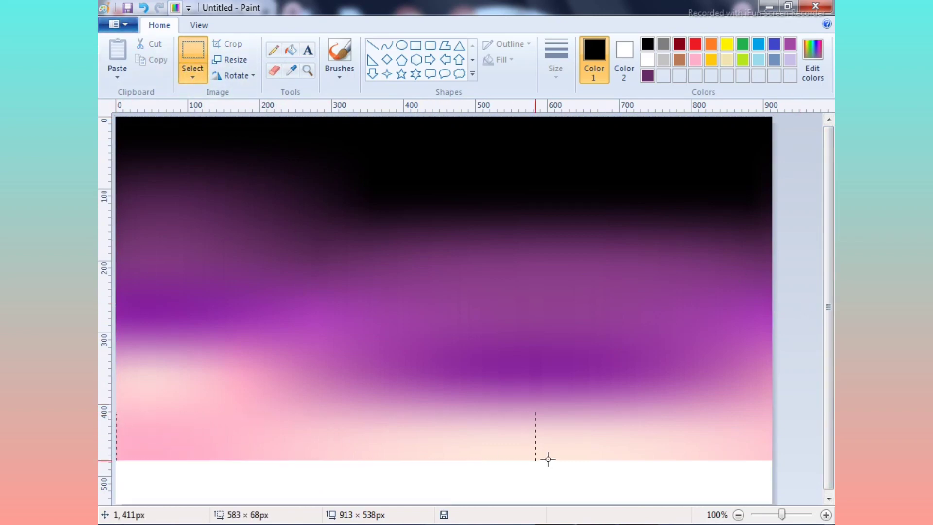
left_click_drag(792, 459, 792, 458)
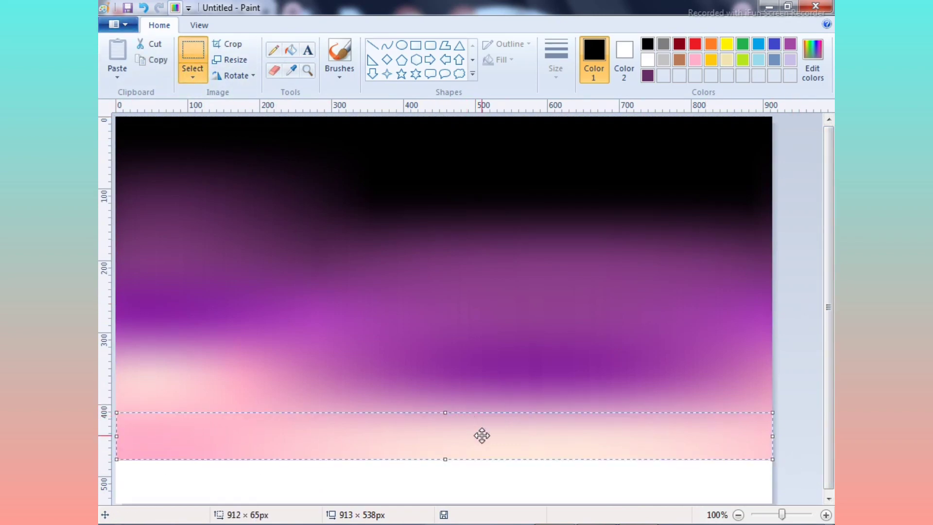
right_click(453, 426)
left_click(486, 288)
right_click(467, 250)
left_click(513, 288)
Move the pasted strip down near the gradient's lower edge and flip it vertically
left_click_drag(404, 133, 377, 401)
right_click(378, 401)
mouse_move(404, 361)
left_click(507, 411)
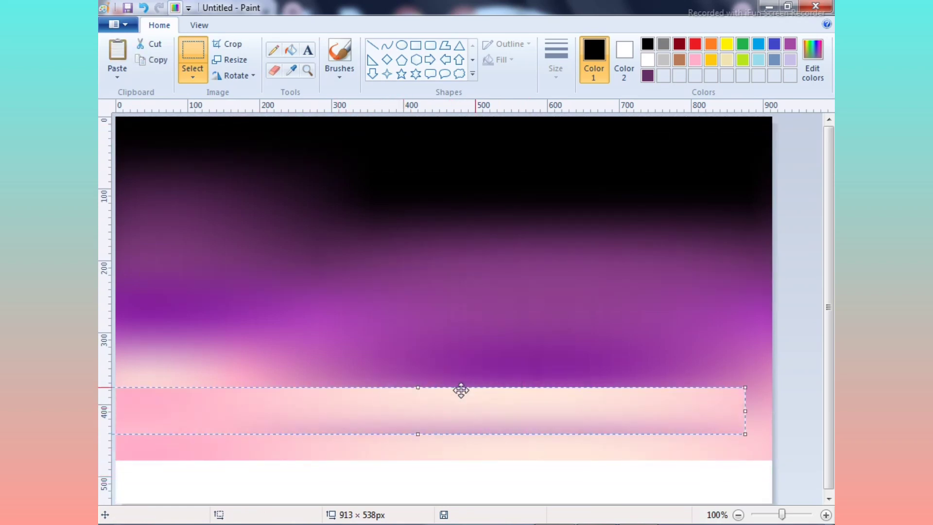
Place the flipped strip over the blank band directly below the gradient, sized to about 936 × 45 px
mouse_move(461, 390)
left_mouse_down()
mouse_move(475, 481)
mouse_move(474, 390)
left_mouse_up()
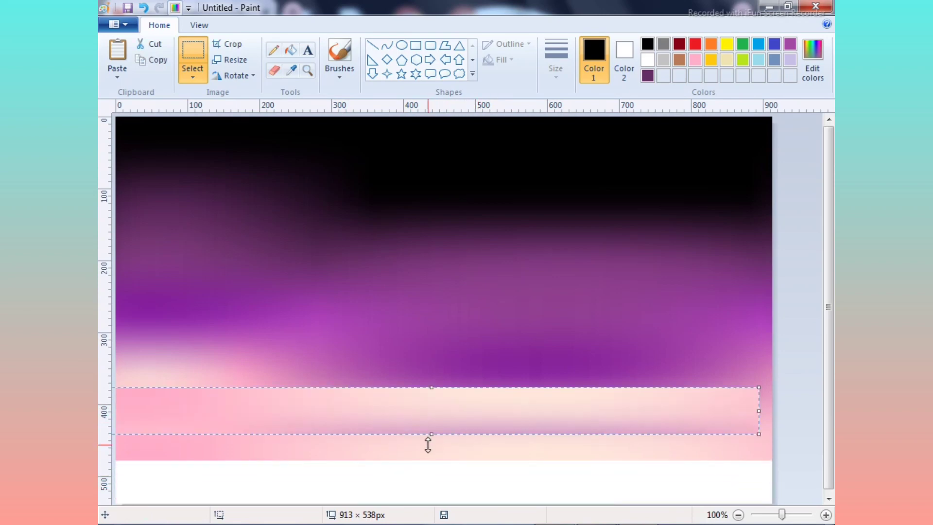
left_click_drag(427, 445, 441, 480)
left_click_drag(113, 477, 102, 477)
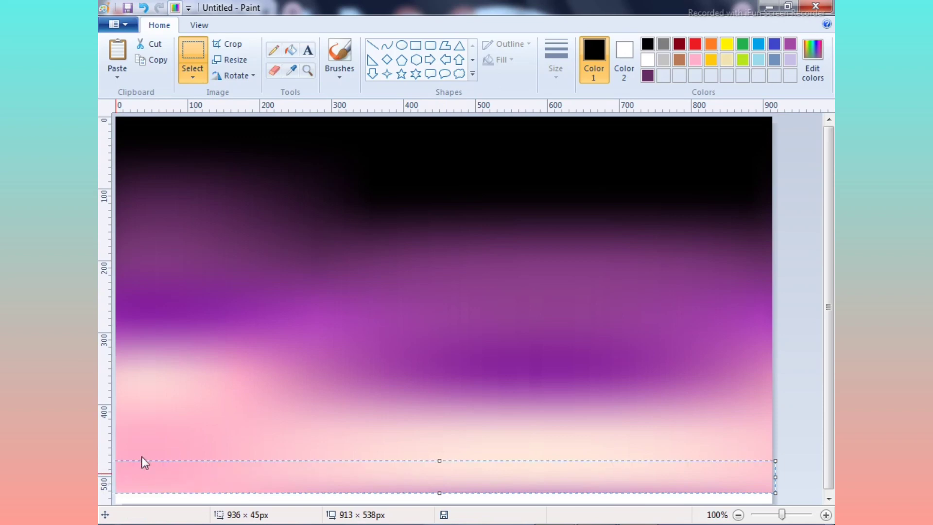
left_click(637, 503)
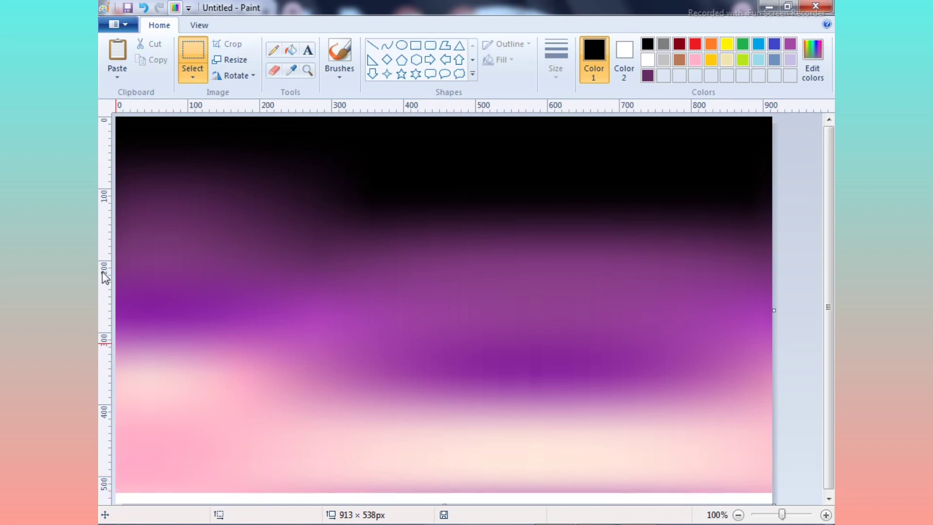
Select the added strip of about 912 × 46 px rectangularly and shift it slightly up over the gradient
left_click(193, 73)
left_click(201, 117)
left_click_drag(506, 496, 312, 459)
left_click(342, 493)
left_click_drag(116, 460, 770, 493)
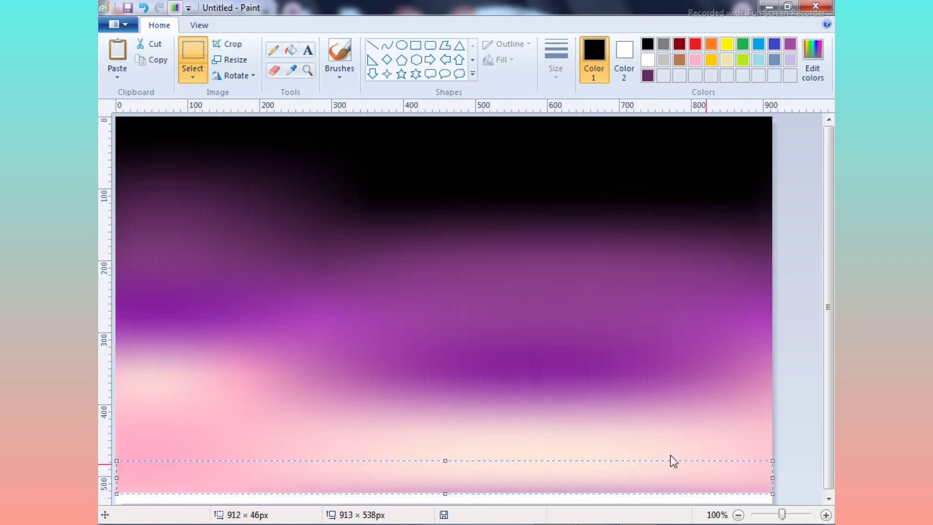
left_click_drag(540, 475, 540, 459)
left_click(359, 398)
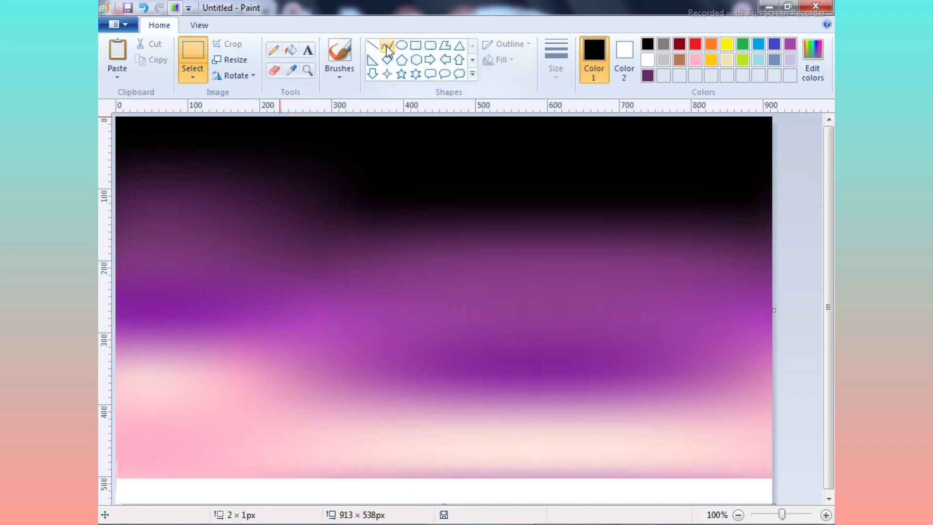
Paint a solid black hill silhouette along the canvas's lower edge with a very thick brush, higher on the left half
left_click(327, 70)
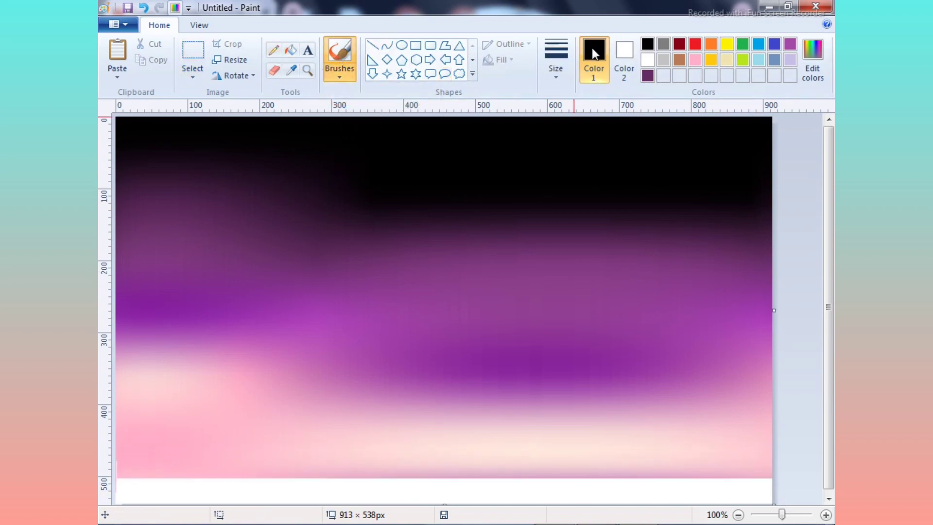
left_click(556, 67)
left_click(599, 194)
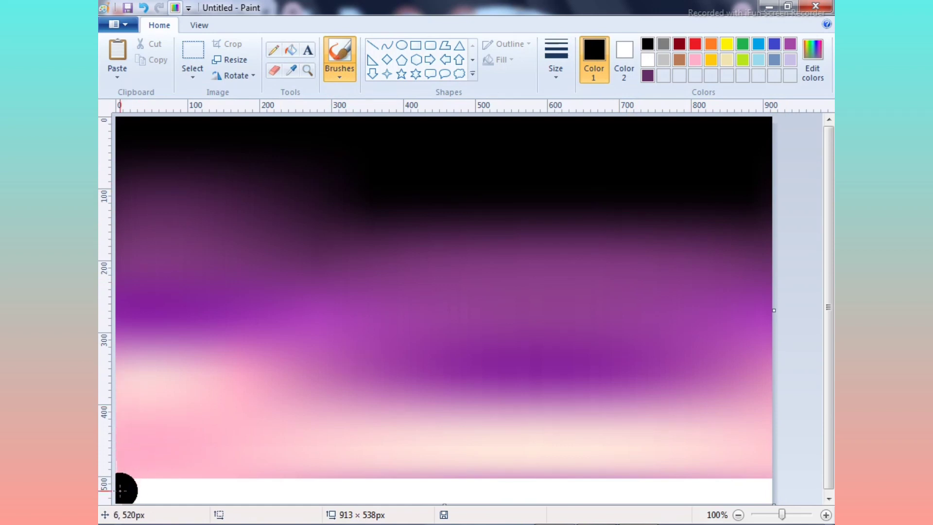
mouse_move(120, 496)
left_mouse_down()
mouse_move(134, 472)
mouse_move(172, 459)
mouse_move(326, 445)
mouse_move(451, 465)
mouse_move(514, 496)
mouse_move(766, 485)
mouse_move(537, 489)
mouse_move(416, 443)
mouse_move(211, 448)
mouse_move(297, 494)
mouse_move(266, 488)
mouse_move(445, 491)
left_mouse_up()
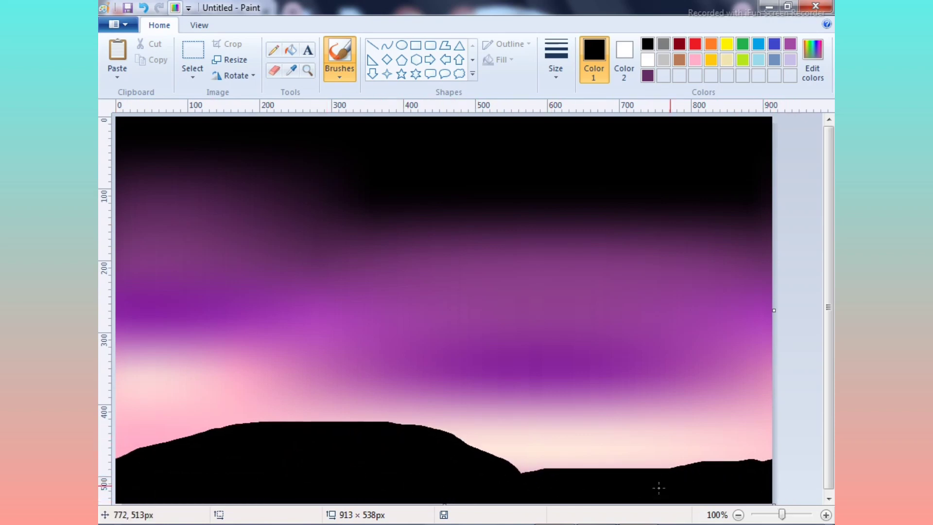
mouse_move(658, 487)
left_mouse_down()
mouse_move(245, 436)
mouse_move(118, 468)
left_mouse_up()
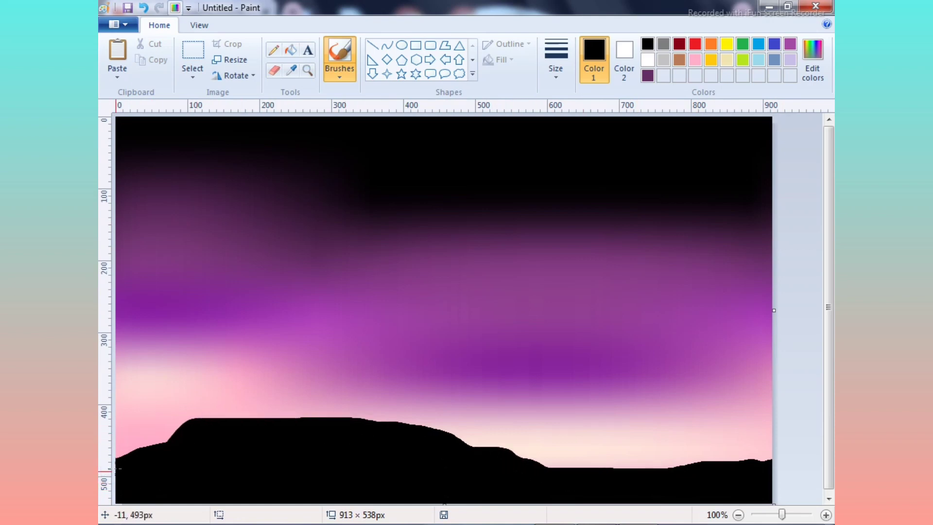
left_click_drag(191, 437, 104, 483)
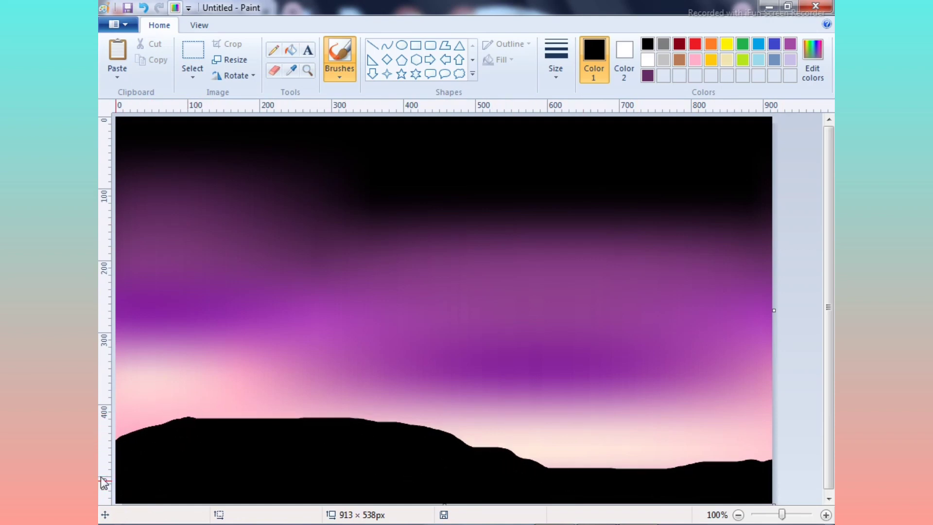
Draw a rectangle of about 221 × 39 px above the left hill with black outline and solid black fill
left_click(416, 46)
left_click(556, 58)
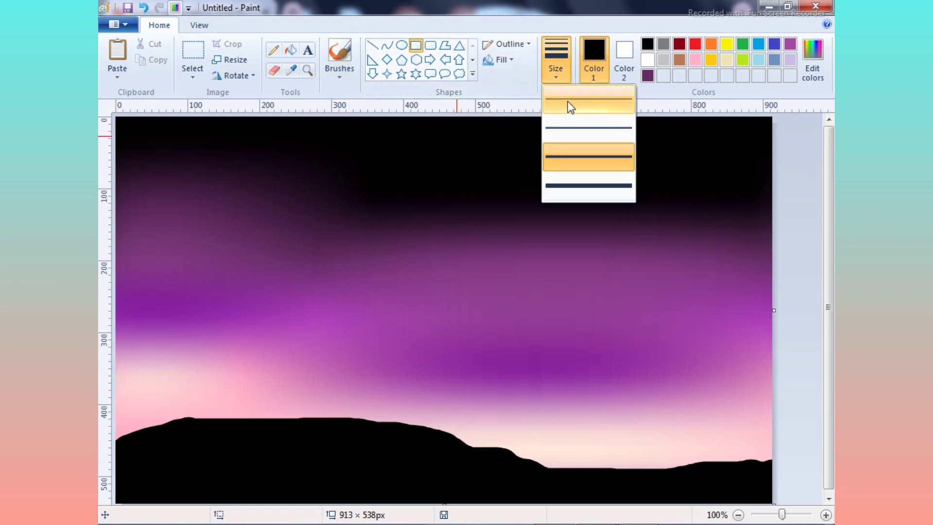
left_click(504, 60)
left_click(515, 92)
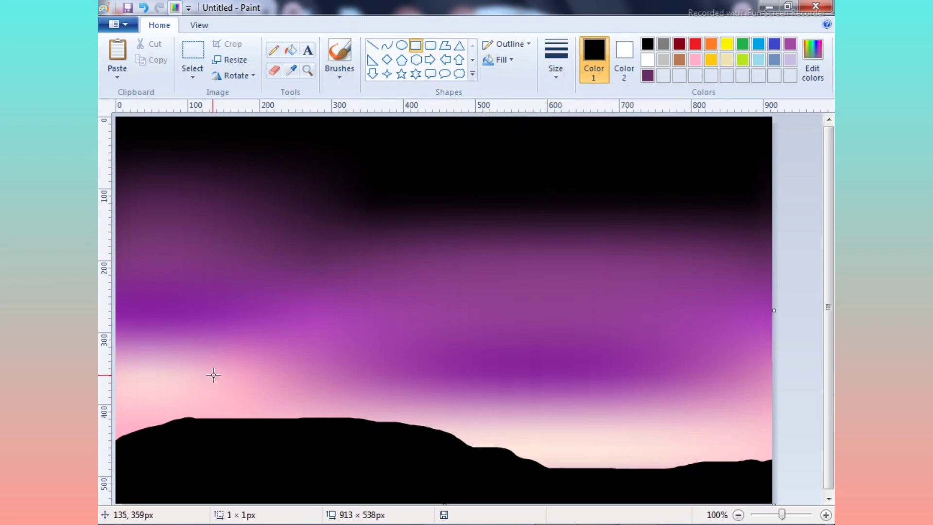
left_click_drag(214, 374, 373, 403)
left_click(623, 58)
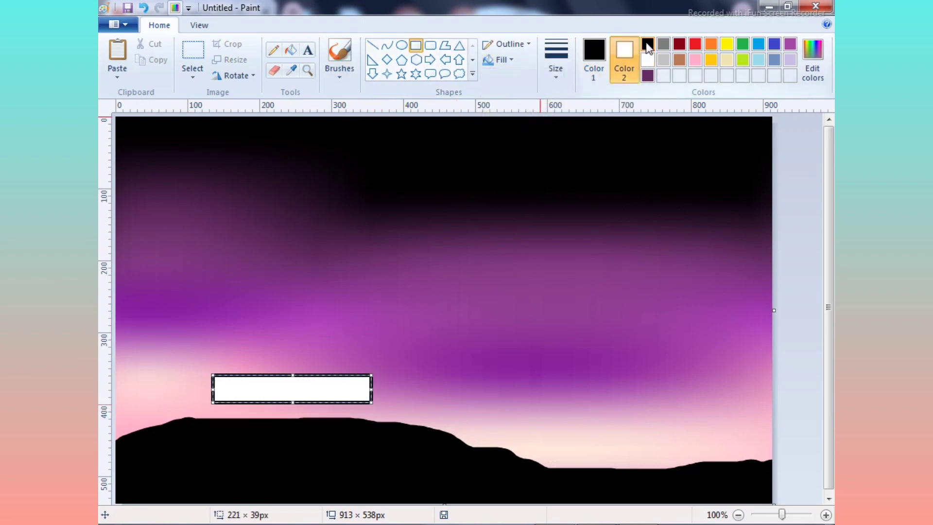
left_click(648, 45)
Stretch the rectangle to about 90 px tall, narrow it slightly, and seat it on the left hill as the house body
left_click_drag(293, 403, 292, 423)
left_click_drag(287, 374, 286, 359)
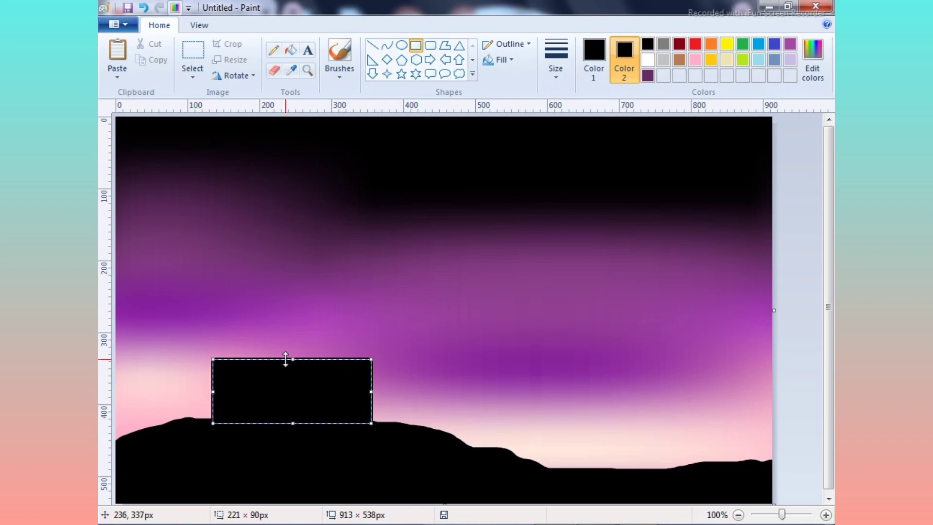
left_click_drag(372, 391, 347, 394)
left_click_drag(279, 388, 269, 381)
left_click(168, 354)
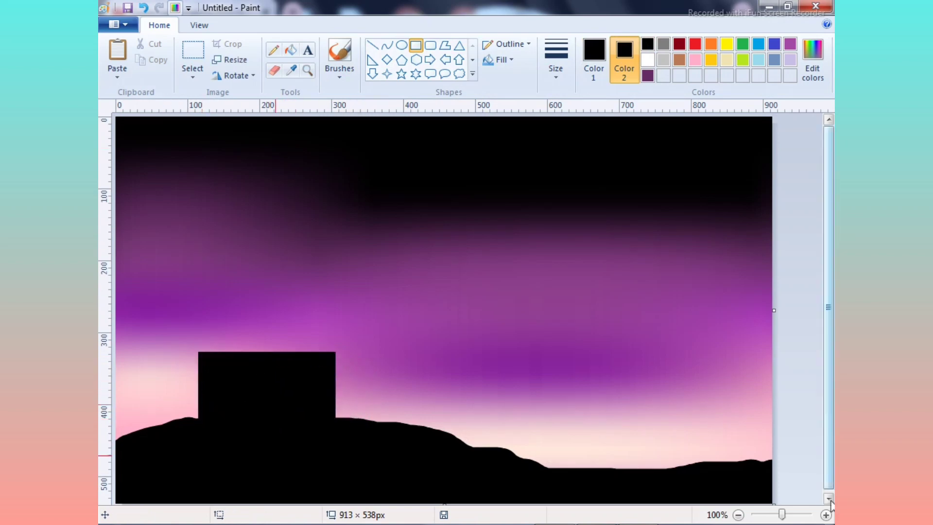
Draw a solid black triangle on top of the house body as a roof overhanging both sides
left_click(460, 46)
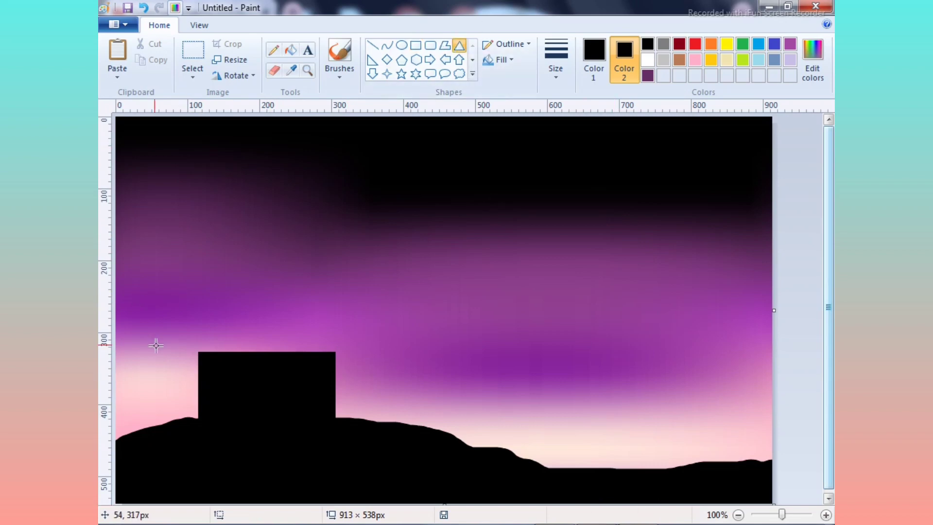
left_click_drag(169, 353, 360, 285)
left_click(169, 167)
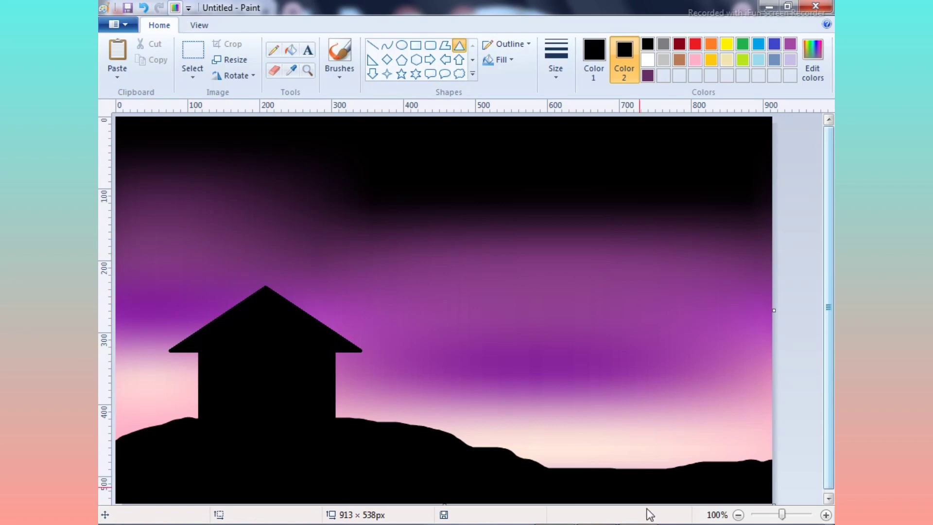
left_click_drag(188, 363, 189, 452)
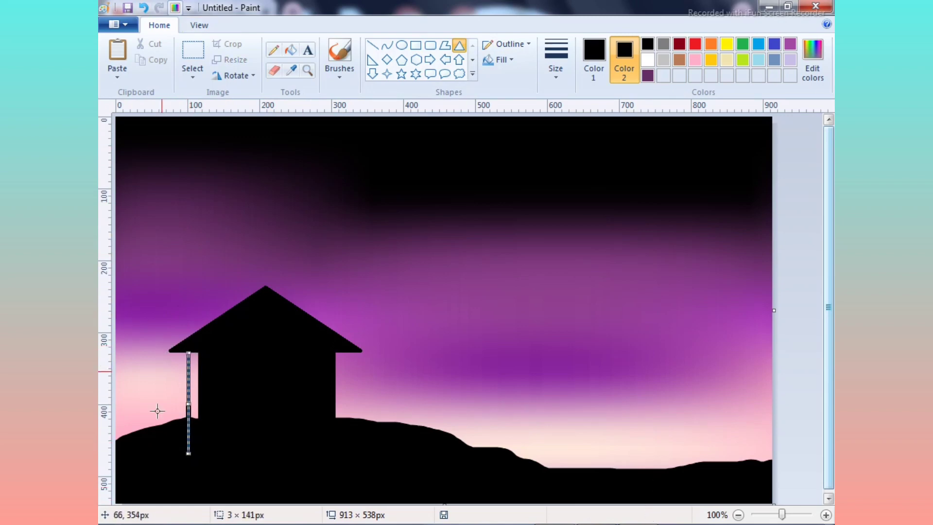
left_click(162, 471)
key("ctrl+z")
Draw two vertical black line posts under the roof's left overhang, reaching down into the hill
left_click(373, 45)
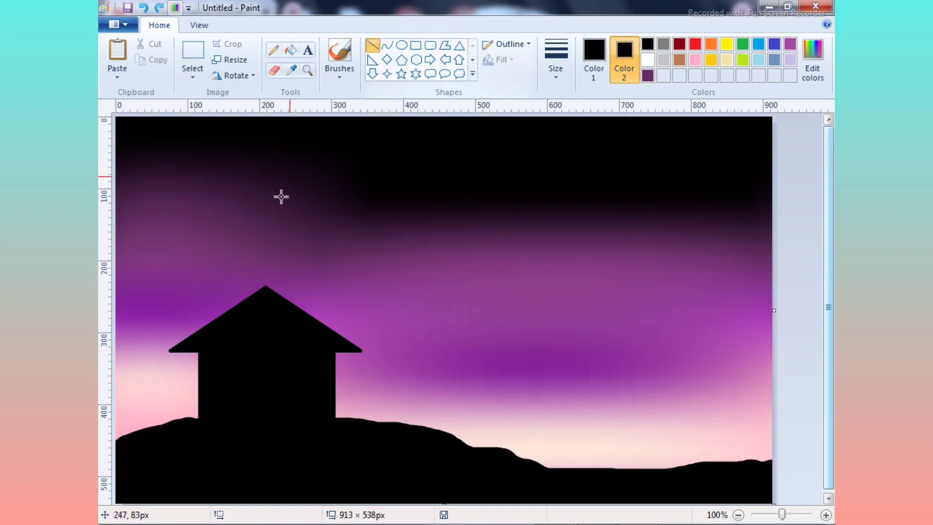
left_click_drag(185, 353, 187, 433)
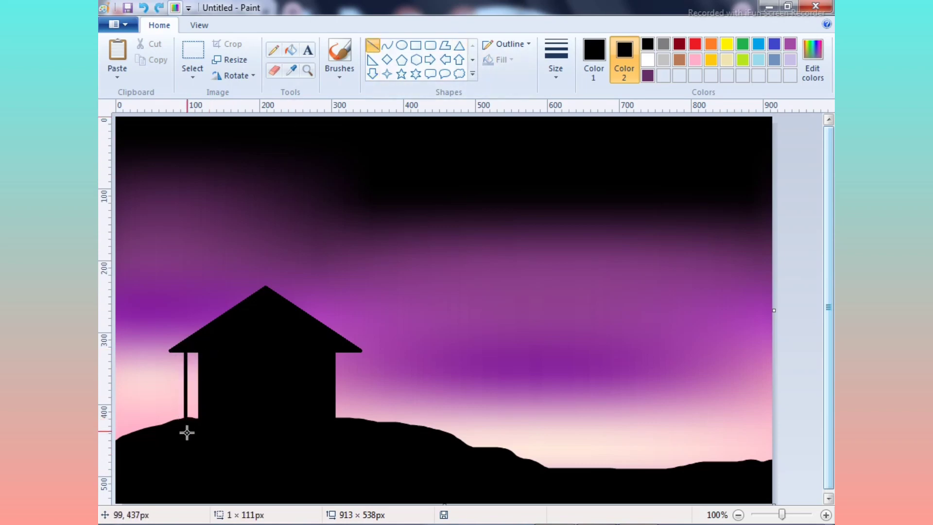
left_click_drag(188, 387, 194, 386)
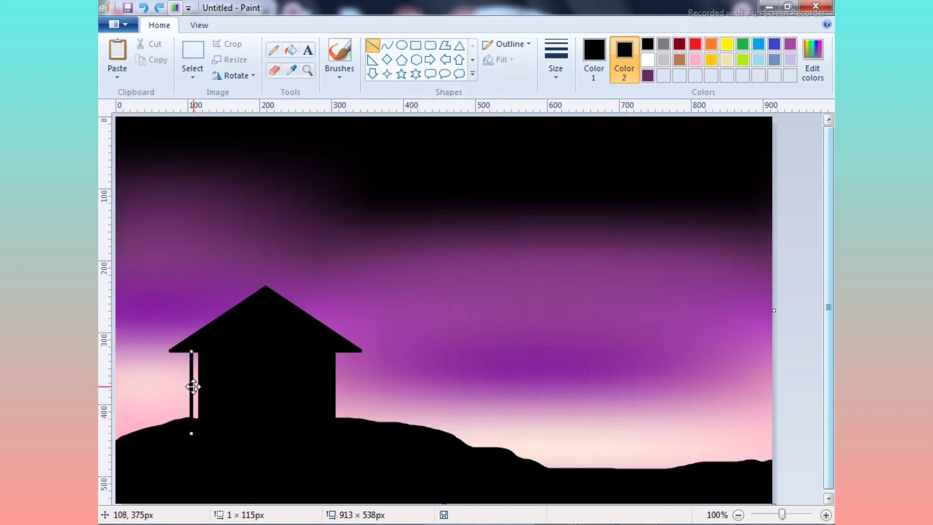
left_click_drag(179, 352, 179, 429)
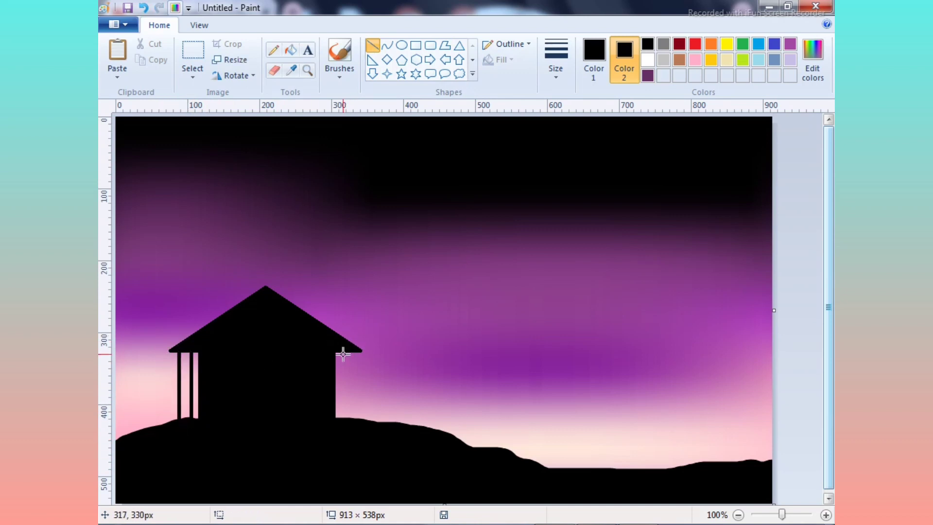
Draw two matching vertical black posts under the roof's right overhang, the outer one about 114 px tall
left_click_drag(343, 352, 343, 429)
left_click(334, 462)
left_click_drag(354, 350, 354, 415)
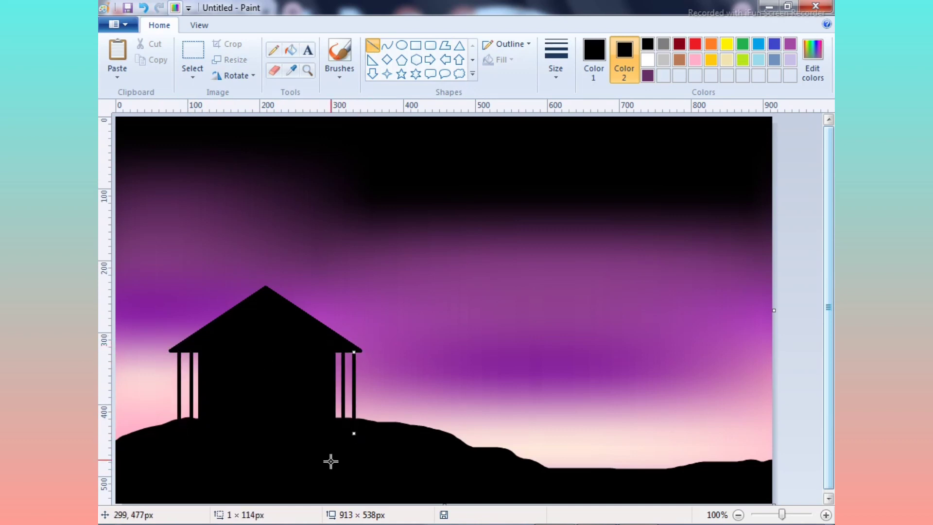
Draw a thin black horizontal bar about 261 px wide across the house and posts, placed just below the eaves
left_click(415, 45)
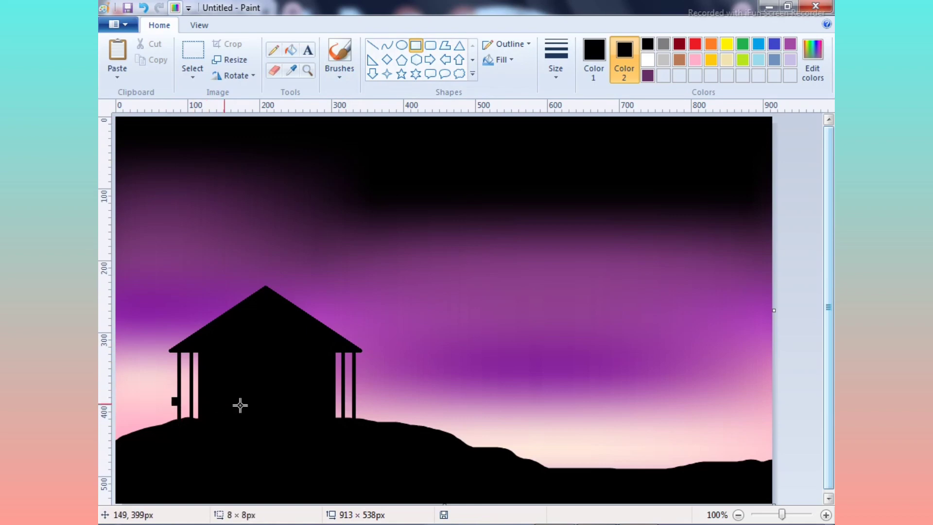
left_click_drag(240, 405, 361, 409)
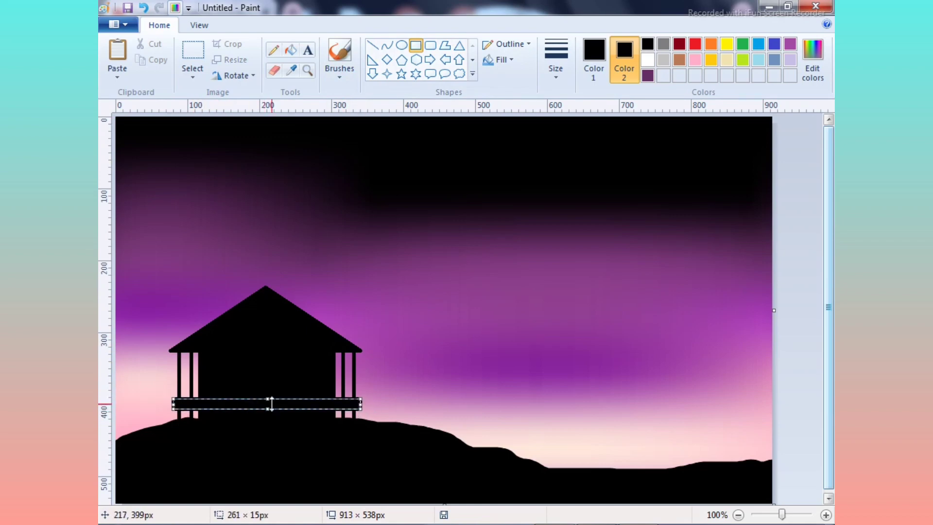
left_click_drag(272, 404, 261, 368)
left_click(251, 452)
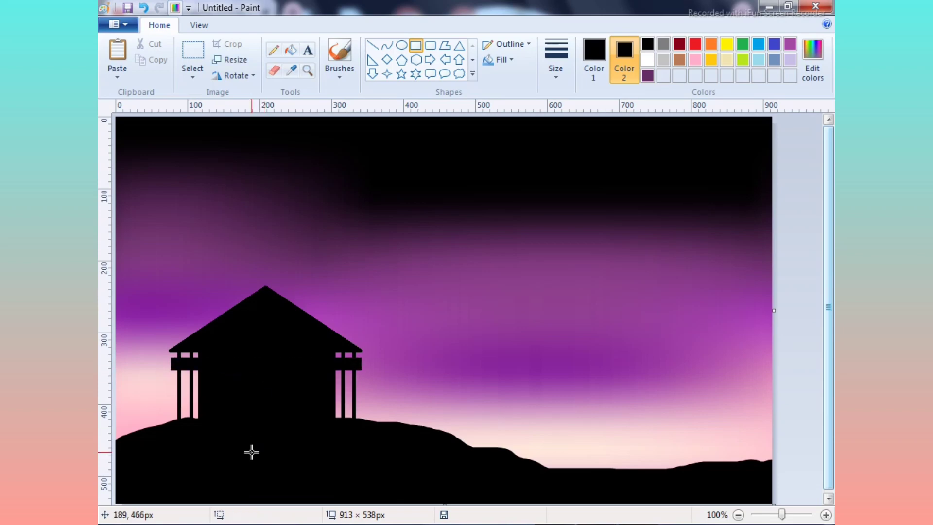
Draw a narrow black rectangle on the roof's left slope as a chimney
mouse_move(205, 293)
left_mouse_down()
mouse_move(213, 340)
mouse_move(223, 341)
mouse_move(216, 335)
mouse_move(217, 346)
left_mouse_up()
key("ctrl+z")
left_click(223, 410)
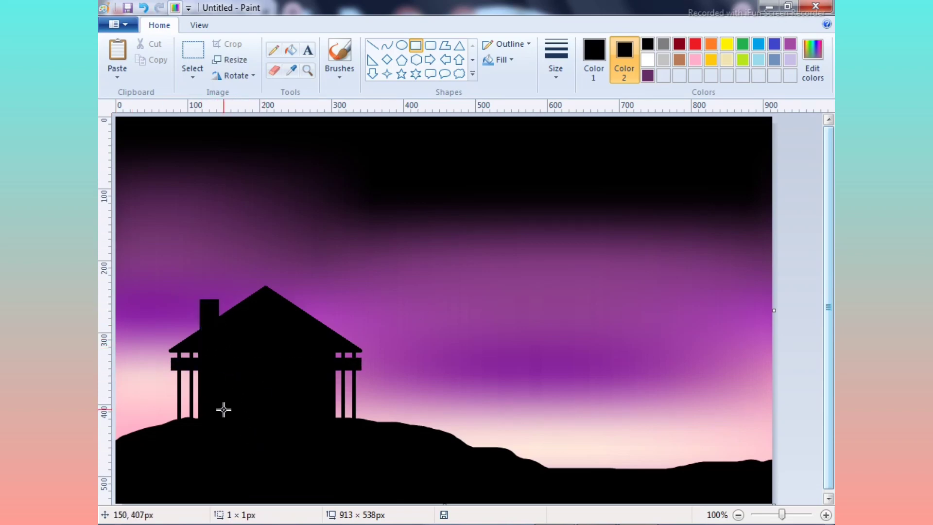
Top the chimney with a small solid black triangle slightly wider than the chimney
left_click(459, 45)
mouse_move(192, 295)
left_mouse_down()
mouse_move(222, 296)
mouse_move(223, 321)
mouse_move(223, 307)
mouse_move(176, 284)
mouse_move(188, 273)
mouse_move(213, 285)
mouse_move(189, 293)
mouse_move(209, 281)
mouse_move(227, 293)
mouse_move(226, 282)
left_mouse_up()
left_click(249, 378)
key("ctrl+z")
left_click(268, 340)
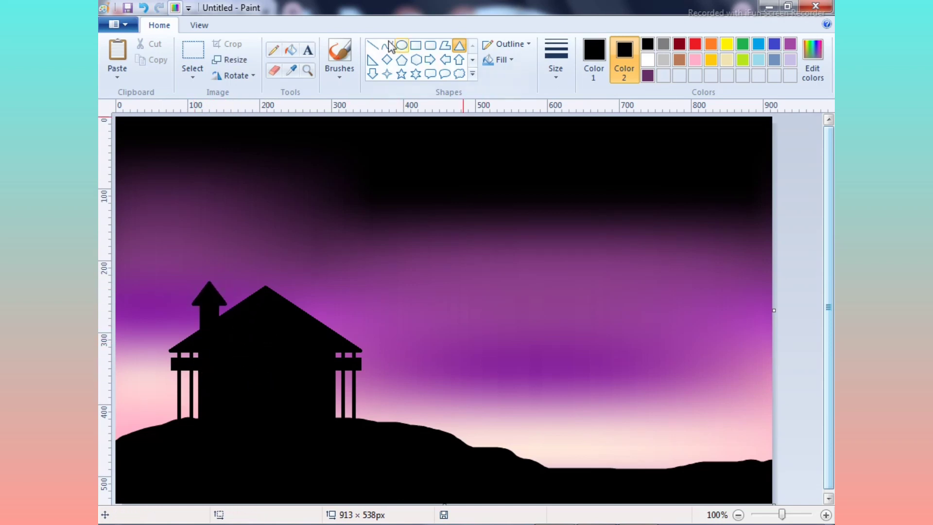
Draw three vertical black lamp posts spaced to the right of the house, progressively taller, the rightmost line about 311 px long
left_click(373, 45)
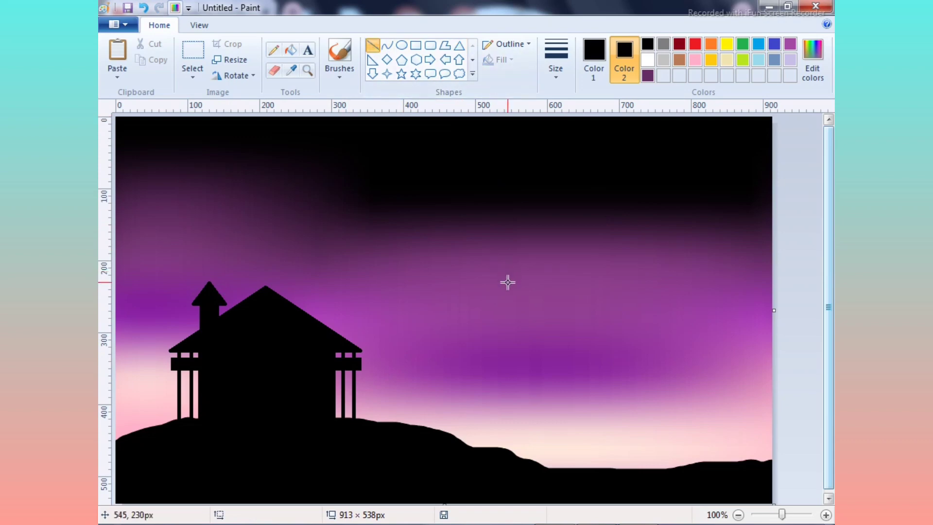
left_click(555, 58)
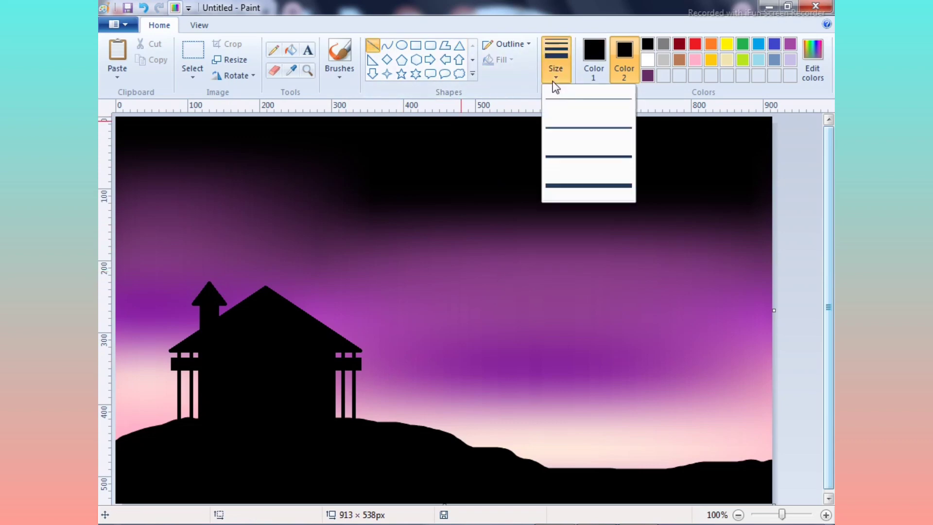
left_click(588, 159)
mouse_move(484, 308)
left_mouse_down()
mouse_move(487, 366)
mouse_move(451, 457)
left_mouse_up()
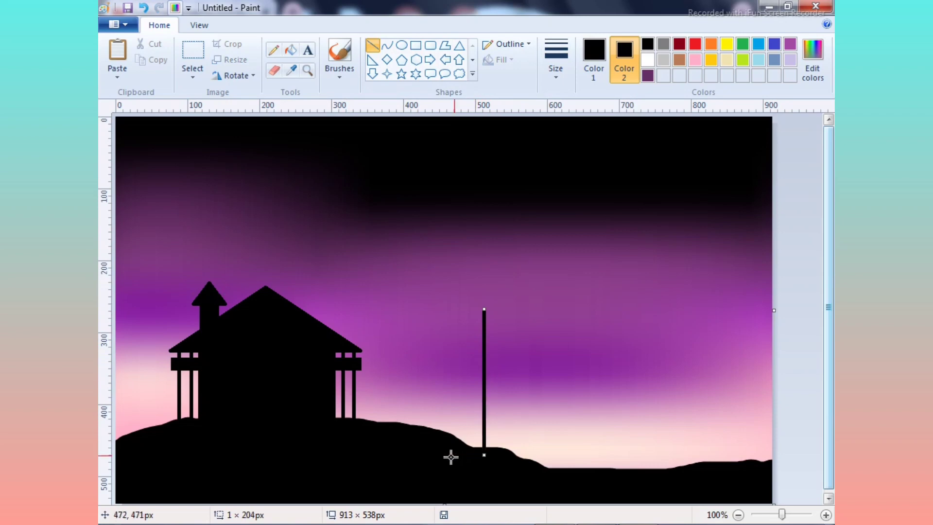
left_click_drag(474, 373, 425, 384)
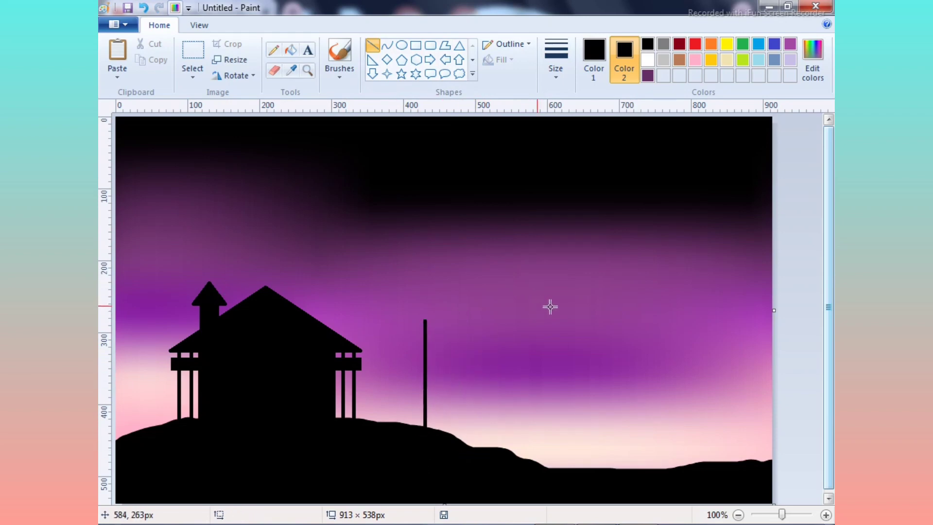
left_click_drag(548, 295, 548, 469)
mouse_move(713, 295)
left_mouse_down()
mouse_move(713, 493)
mouse_move(713, 266)
left_mouse_up()
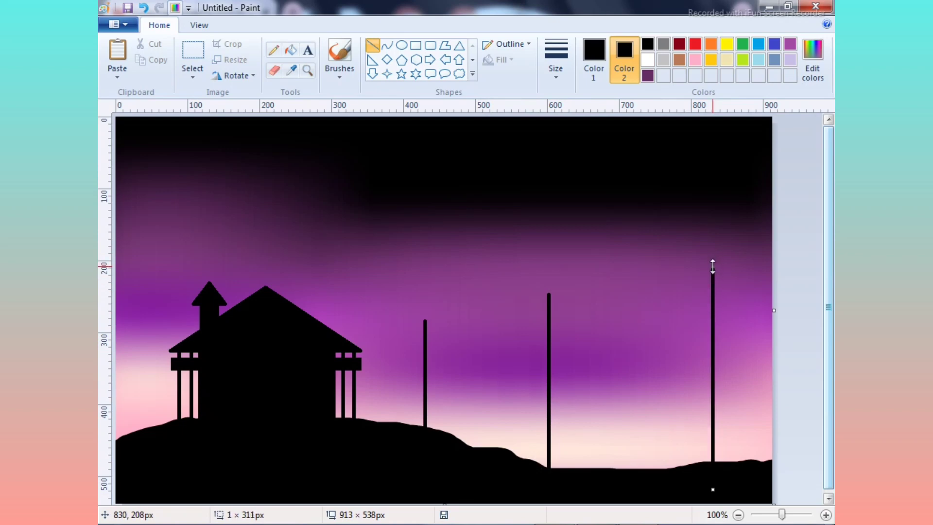
left_click(543, 493)
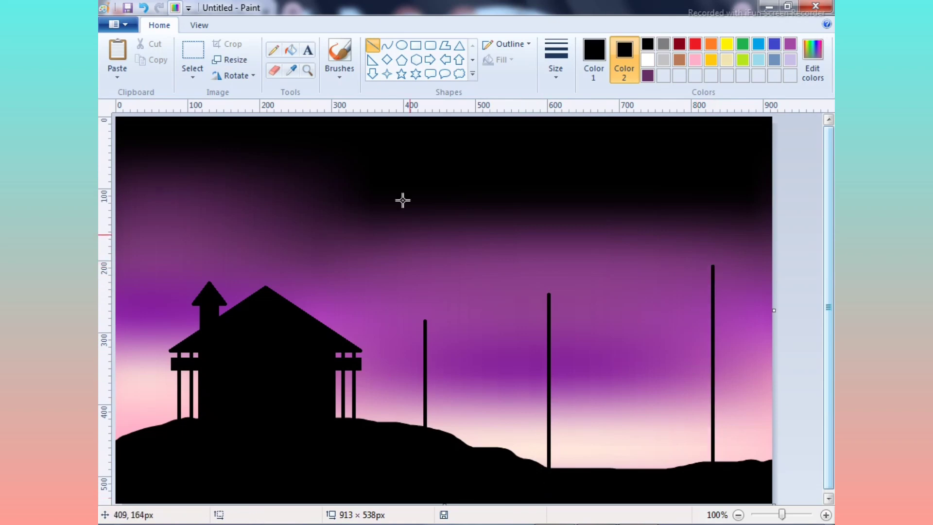
Draw a solid yellow oval of about 23 × 25 px with yellow outline on top of the lamp post nearest the house
left_click(400, 45)
left_click(593, 48)
left_click(726, 45)
left_click(625, 48)
left_click(726, 44)
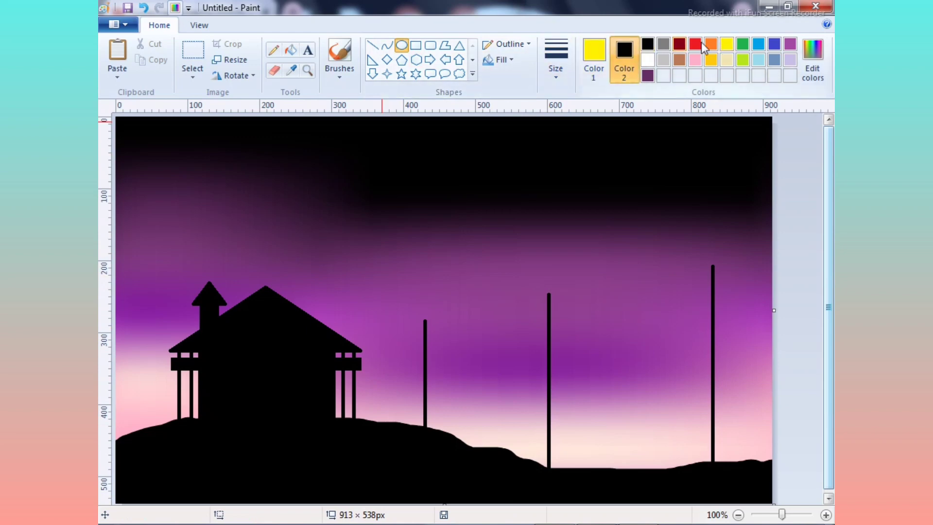
left_click(592, 47)
left_click_drag(436, 314, 435, 308)
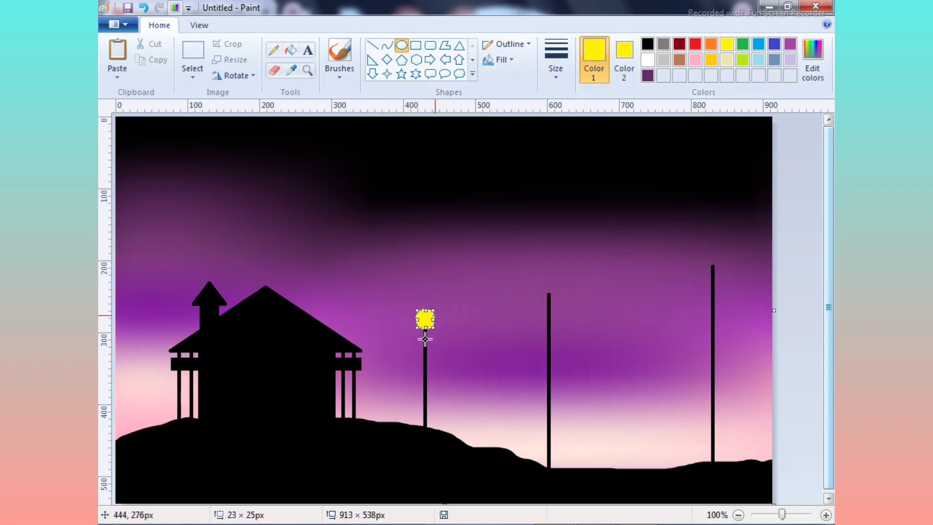
left_click(378, 460)
Add solid yellow ovals on top of the middle and rightmost lamp posts, the rightmost one largest
left_click_drag(543, 301, 557, 283)
left_click(448, 476)
left_click_drag(700, 276, 726, 254)
left_click(461, 492)
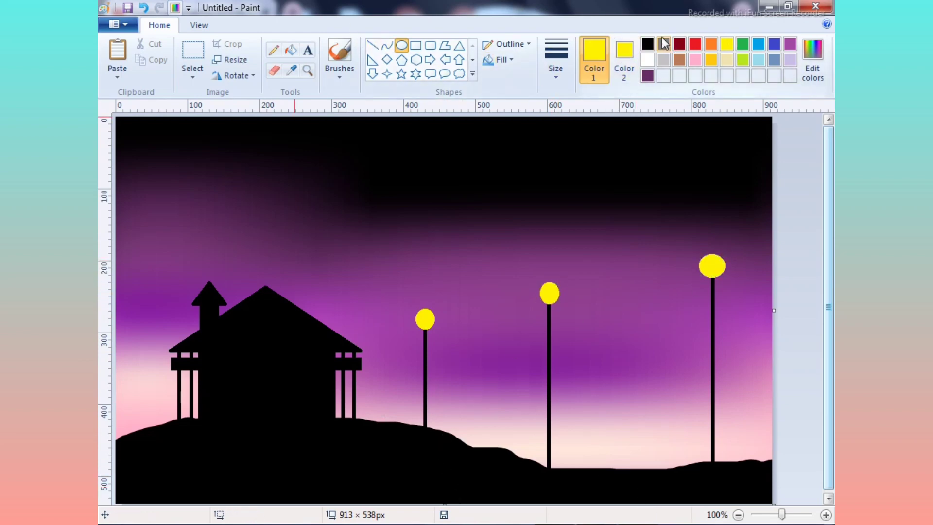
Set both colors back to black and draw a solid rectangle as a wide base under the house and its posts
left_click(647, 45)
left_click(647, 45)
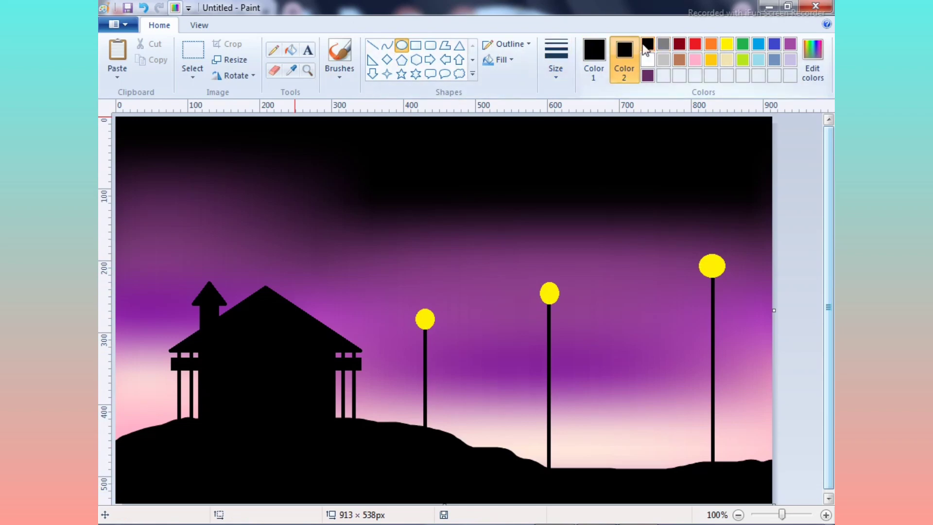
left_click(416, 45)
left_click_drag(167, 399, 368, 428)
left_click(302, 462)
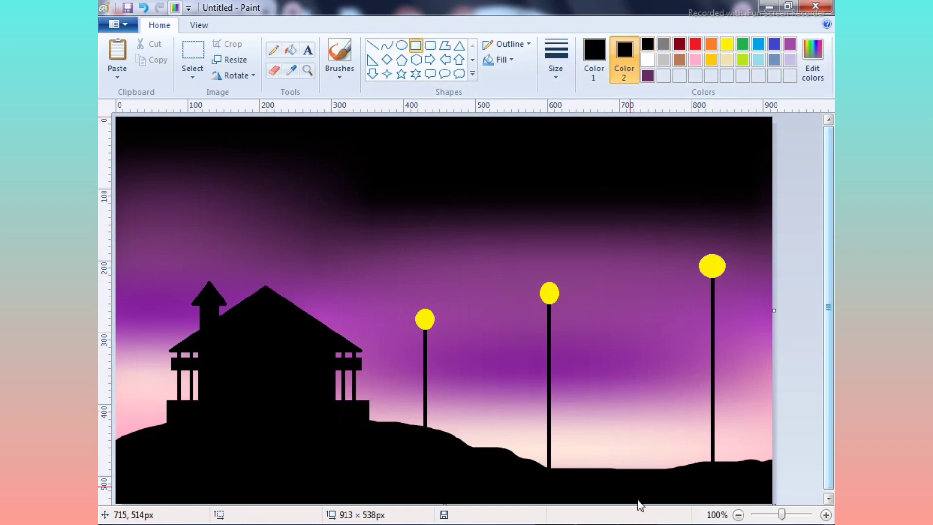
Draw a small solid black circle where each of the three yellow lamps meets its post
left_click(401, 45)
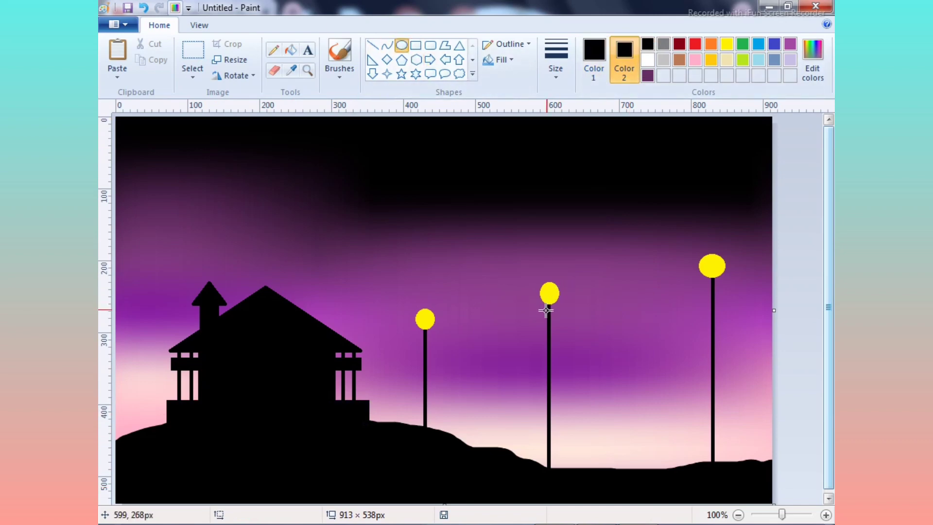
left_click_drag(544, 312, 556, 300)
left_click(471, 474)
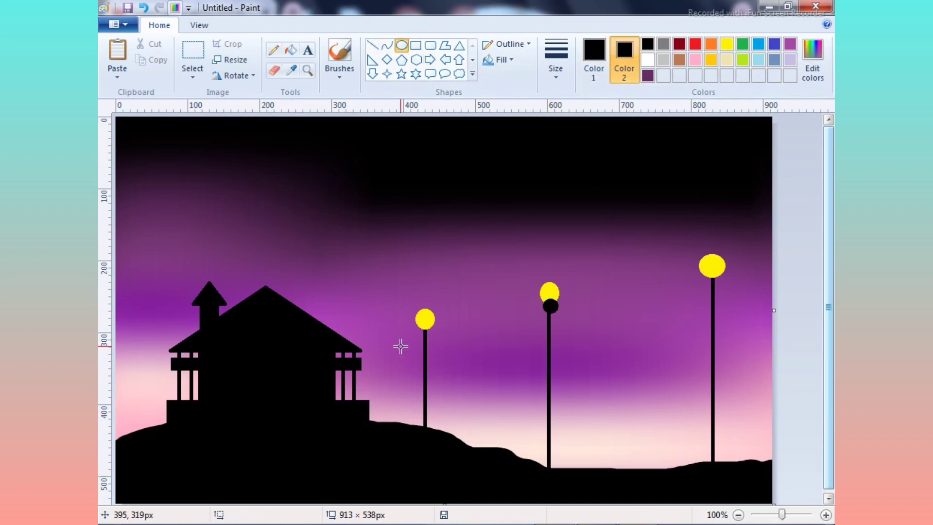
left_click_drag(422, 335, 432, 328)
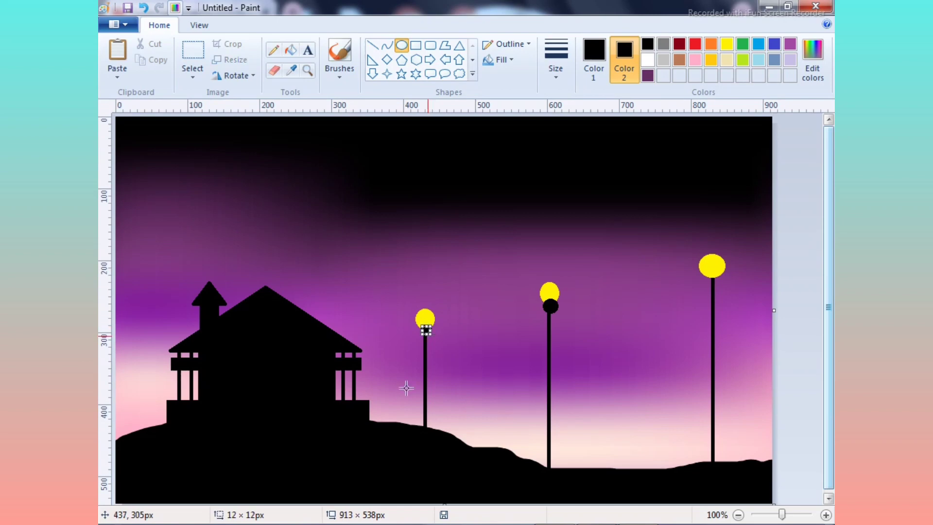
left_click(381, 455)
mouse_move(709, 284)
left_mouse_down()
mouse_move(719, 271)
mouse_move(714, 277)
left_mouse_up()
left_click(558, 481)
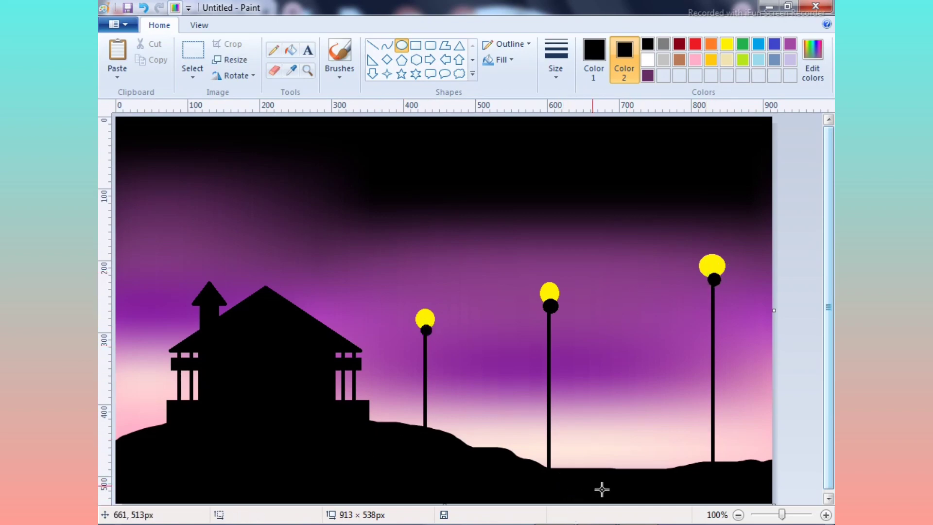
Draw a small solid black rectangle directly under the lamp joint of each of the three posts, the rightmost about 20 × 30 px
left_click(416, 45)
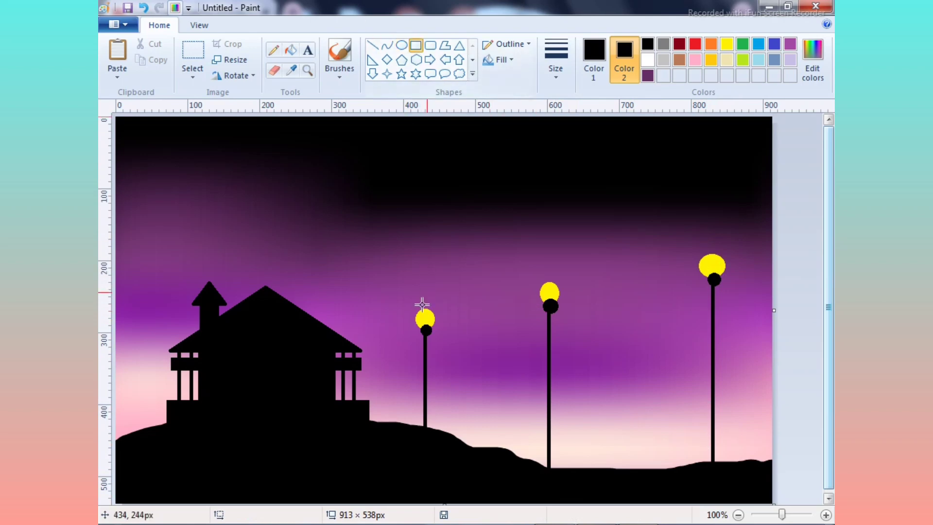
left_click_drag(426, 334, 431, 343)
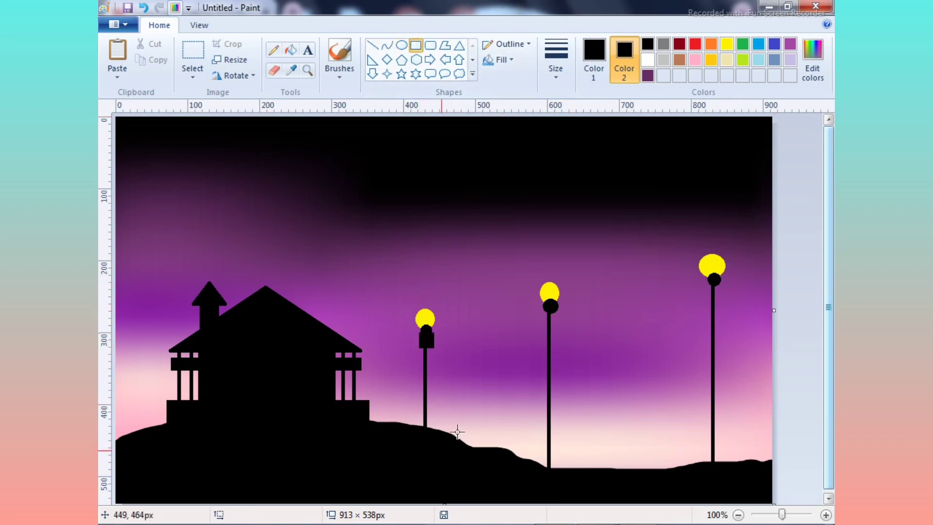
mouse_move(540, 314)
left_mouse_down()
mouse_move(557, 337)
mouse_move(548, 310)
mouse_move(541, 312)
left_mouse_up()
left_click(475, 448)
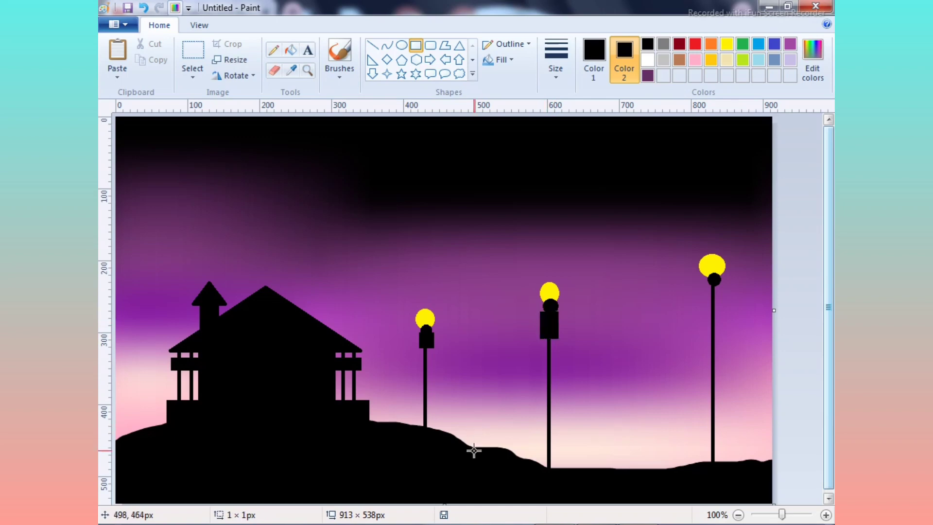
left_click_drag(705, 283, 722, 305)
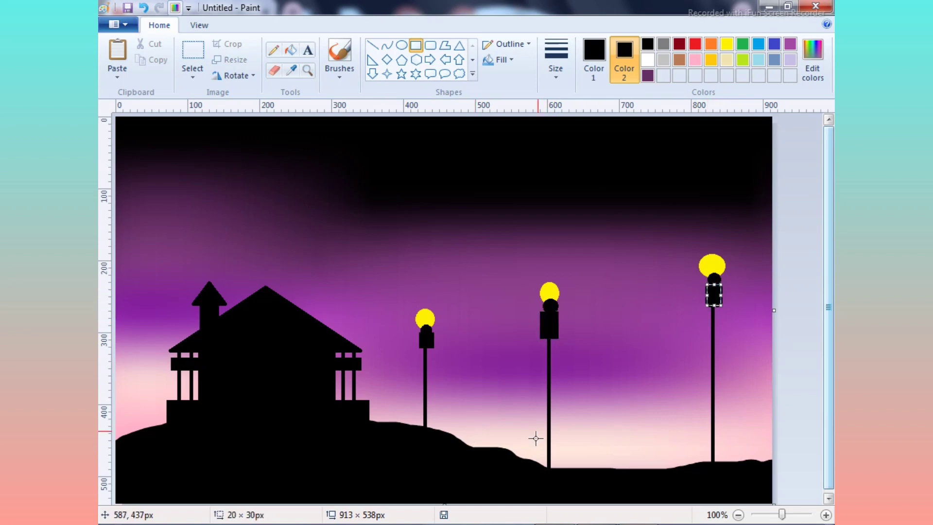
left_click(535, 439)
Add a solid black base block with a small crossbar above it at the foot of the rightmost and middle lamp posts
mouse_move(700, 444)
left_mouse_down()
mouse_move(733, 468)
mouse_move(700, 445)
mouse_move(721, 444)
left_mouse_up()
left_click(707, 433)
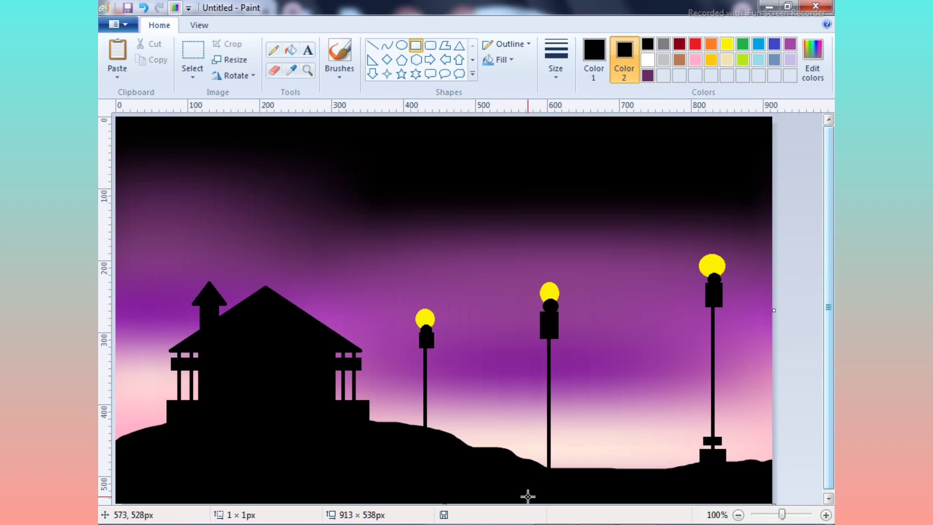
left_click_drag(535, 451, 560, 467)
left_click_drag(499, 489, 506, 490)
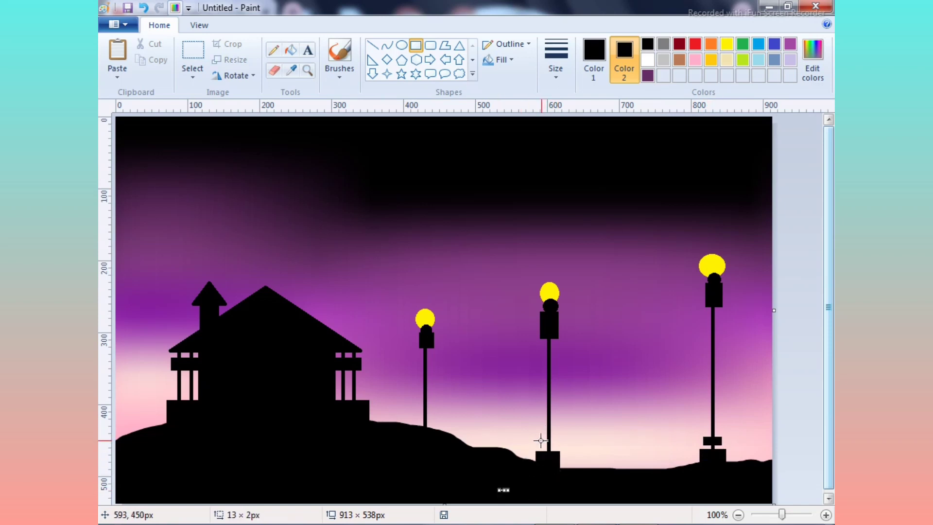
left_click_drag(537, 431, 559, 442)
left_click(403, 440)
key("ctrl+z")
left_click(536, 433)
left_click(407, 403)
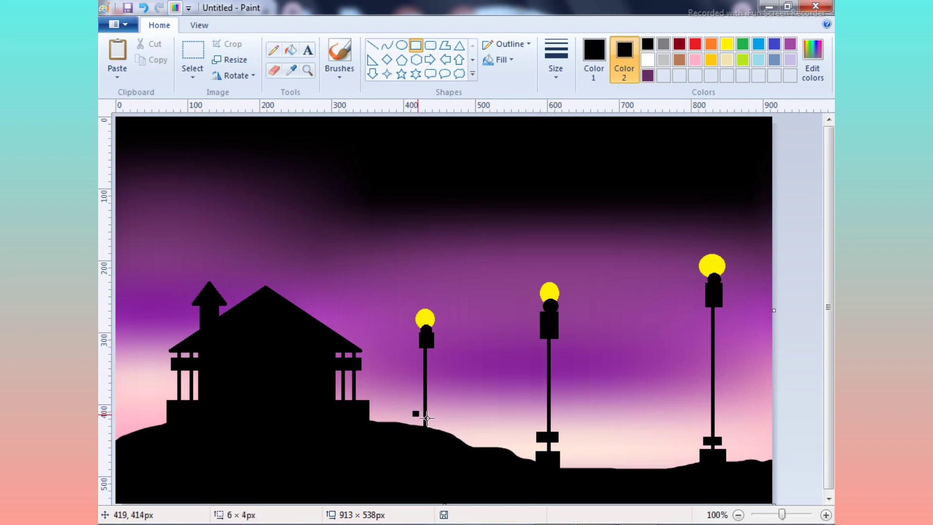
Give the lamp post nearest the house a black base block with a crossbar of about 20 × 7 px above it
mouse_move(427, 418)
left_mouse_down()
mouse_move(433, 429)
mouse_move(430, 405)
left_mouse_up()
left_click(392, 423)
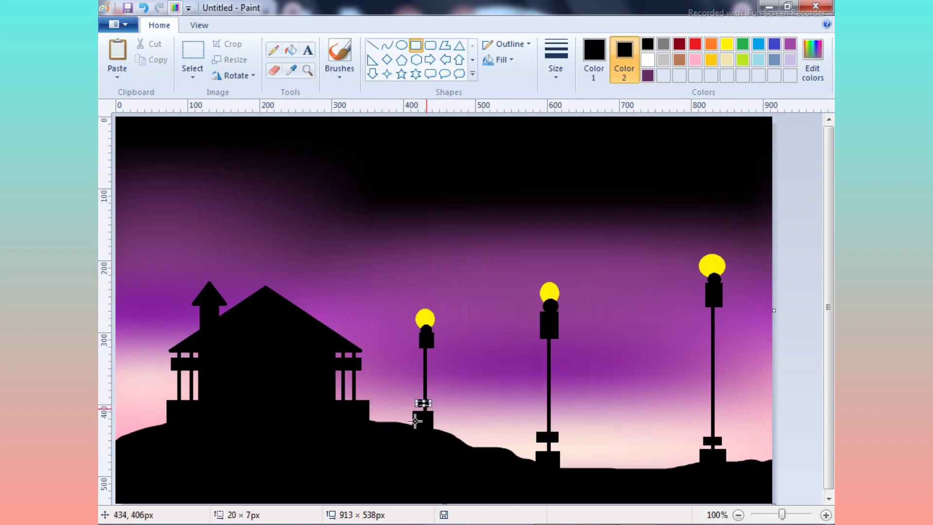
left_click(426, 462)
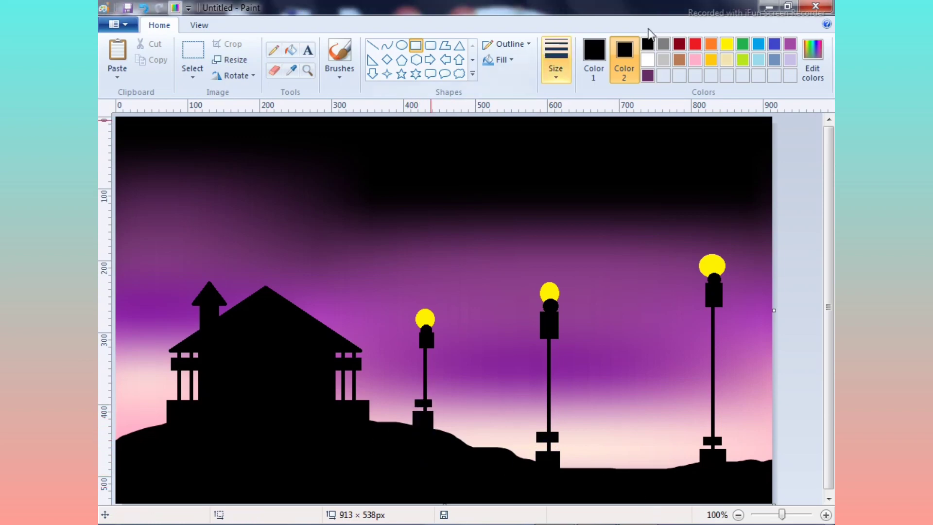
Set both colors to yellow and draw four small solid rectangles in a row as lit windows on the house wall
left_click(594, 59)
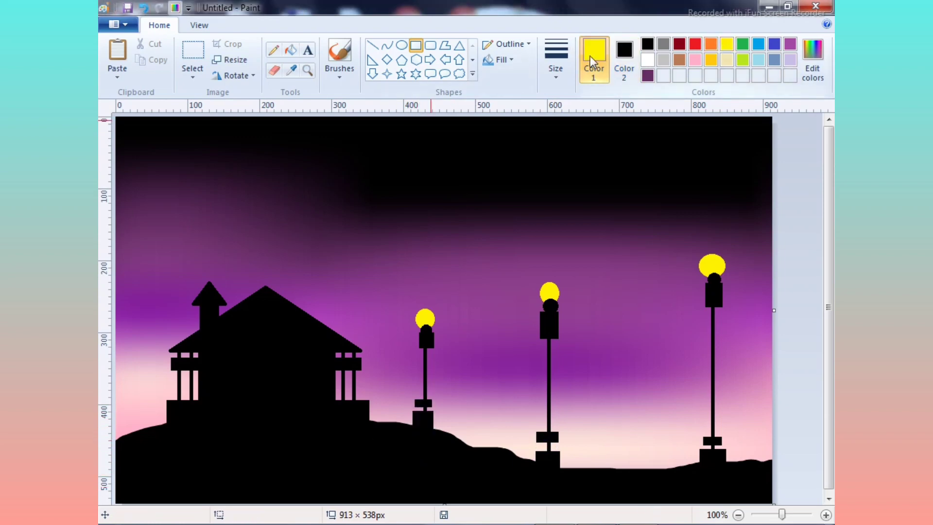
left_click(623, 53)
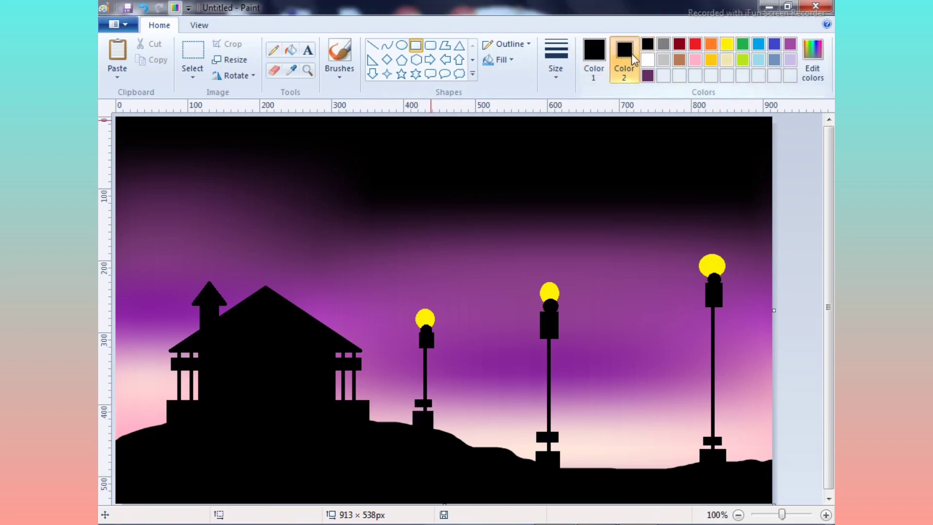
left_click(726, 49)
left_click(593, 53)
mouse_move(205, 375)
left_mouse_down()
mouse_move(243, 387)
mouse_move(319, 385)
left_mouse_up()
left_click(232, 415)
left_click(300, 460)
Switch to the Pencil with black as Color 1, undoing the trial thick yellow stroke made beside the house
left_click(273, 50)
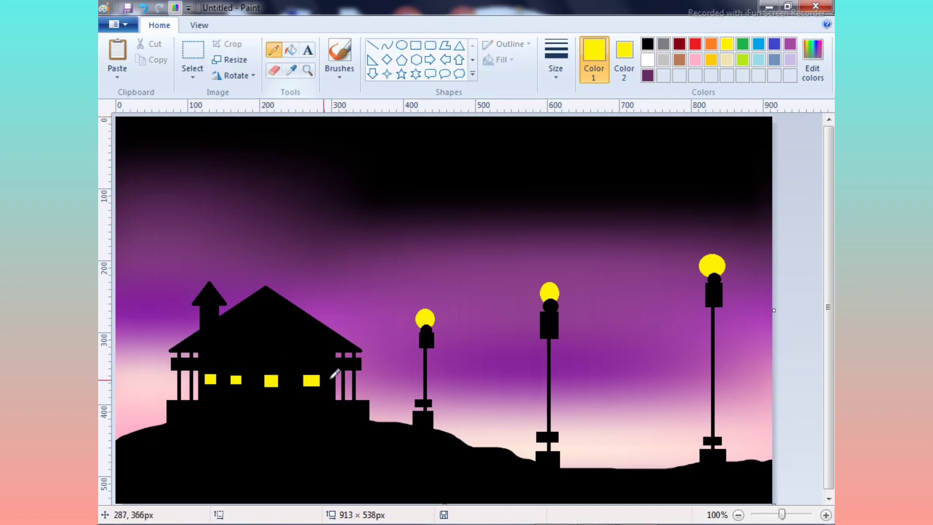
left_click(555, 58)
left_click(562, 110)
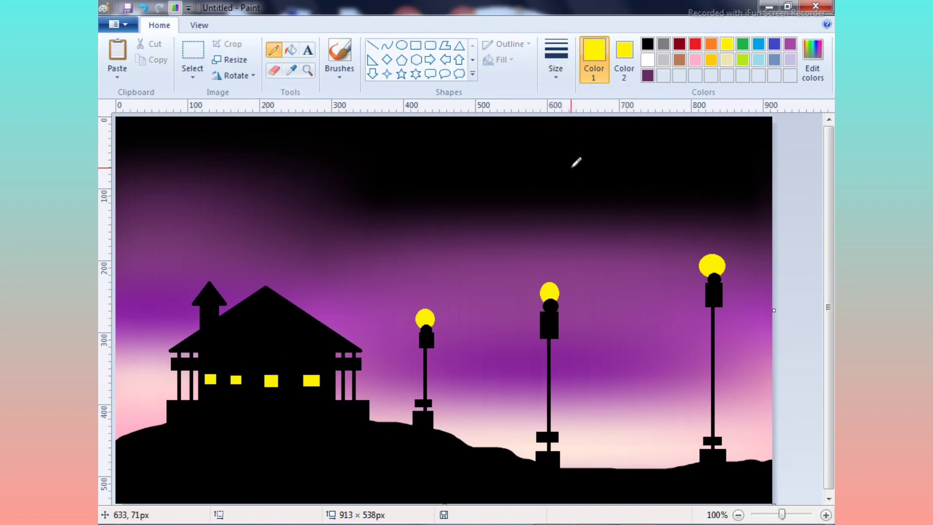
left_click_drag(378, 405, 378, 423)
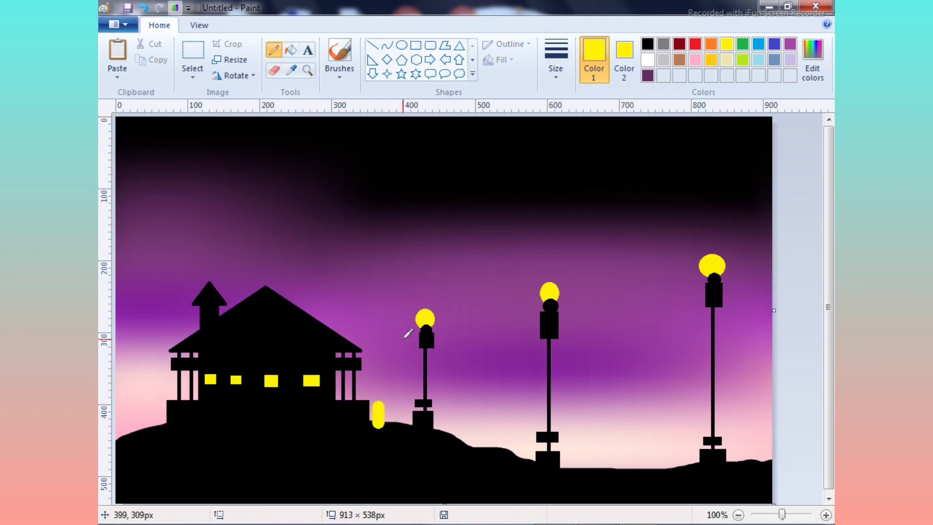
key("ctrl+z")
left_click(556, 59)
left_click(583, 182)
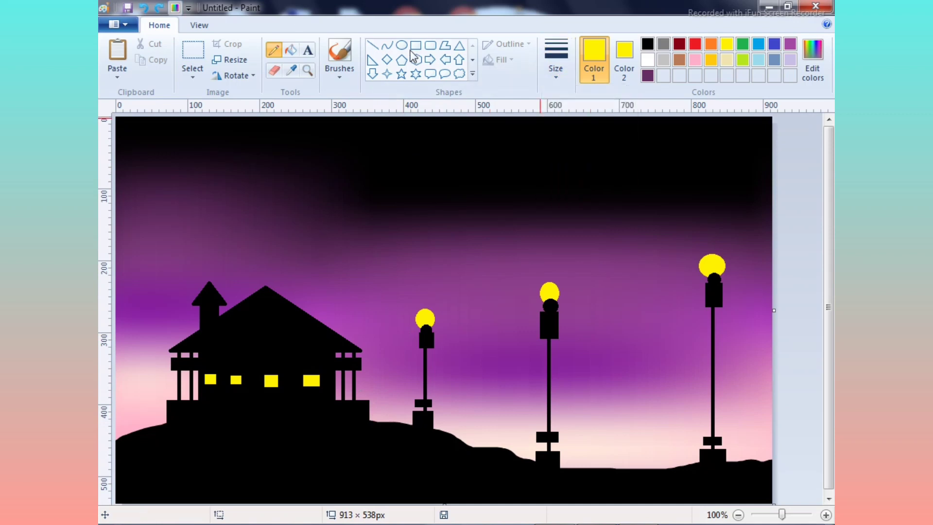
left_click(647, 44)
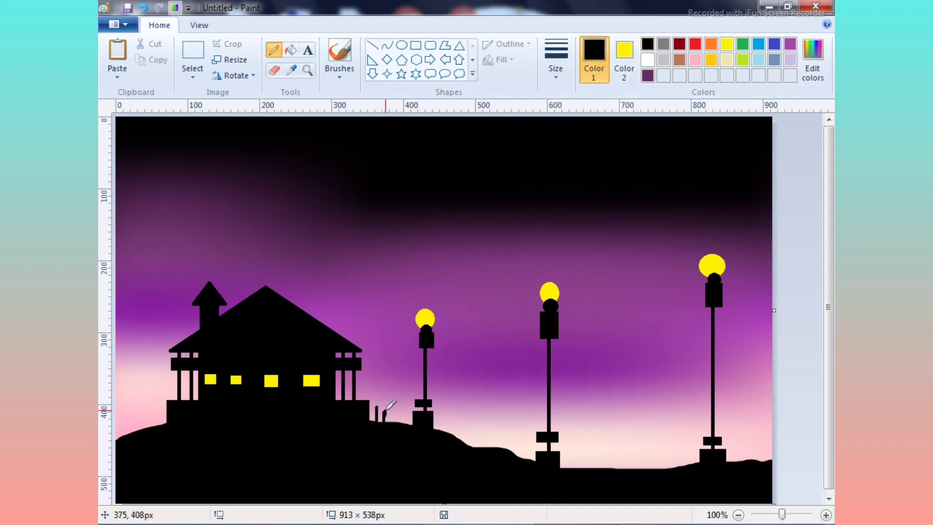
Draw short black grass blades along the whole hill outline, between the lamp posts and on both outer ends
left_click_drag(397, 413, 394, 421)
mouse_move(382, 408)
left_mouse_down()
mouse_move(386, 421)
mouse_move(376, 421)
left_mouse_up()
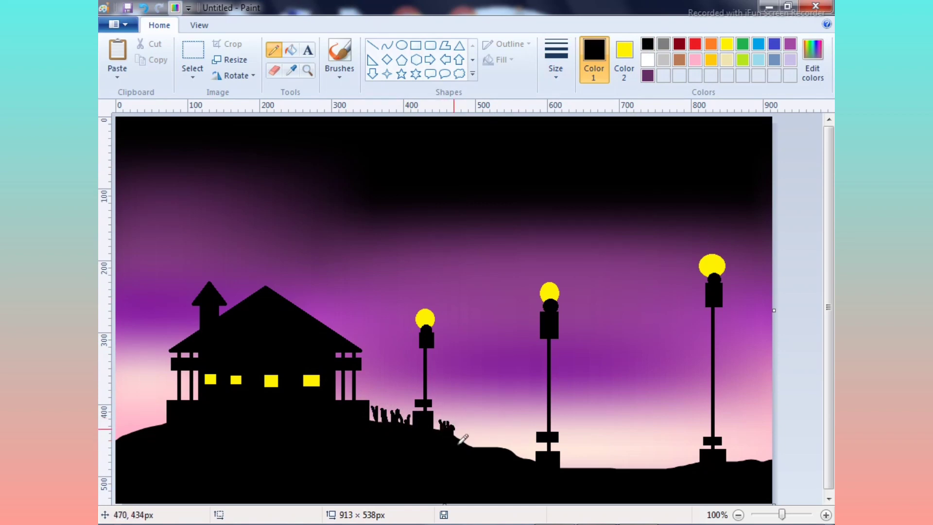
mouse_move(458, 442)
left_mouse_down()
mouse_move(461, 427)
mouse_move(471, 452)
mouse_move(503, 433)
mouse_move(490, 443)
left_mouse_up()
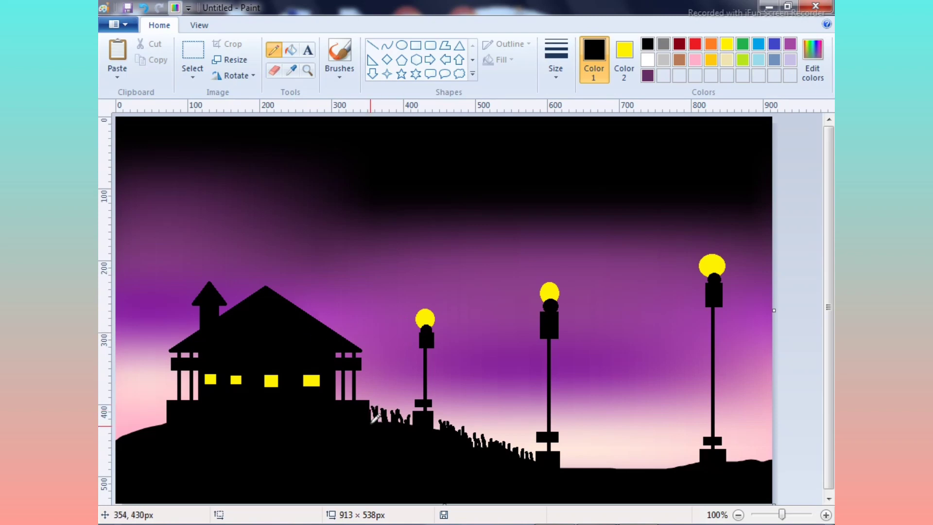
left_click_drag(566, 466, 578, 457)
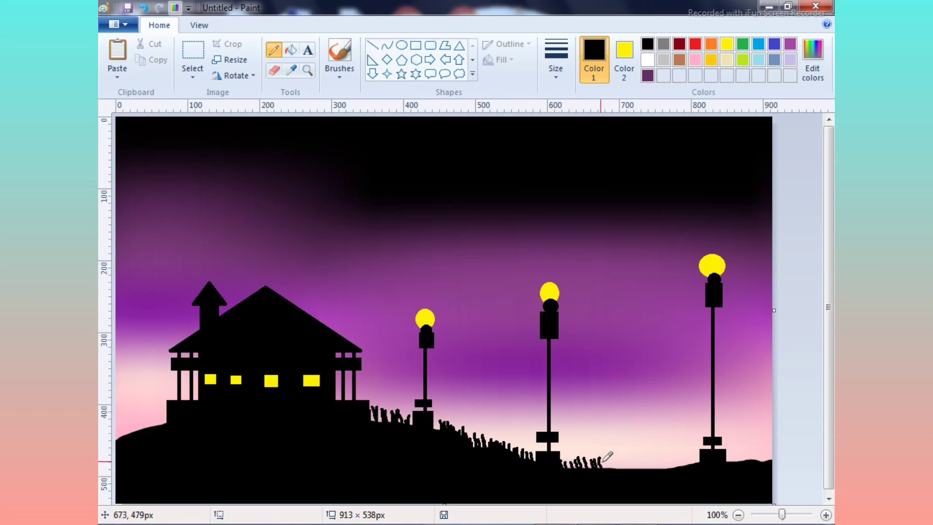
mouse_move(604, 457)
left_mouse_down()
mouse_move(612, 469)
mouse_move(639, 461)
left_mouse_up()
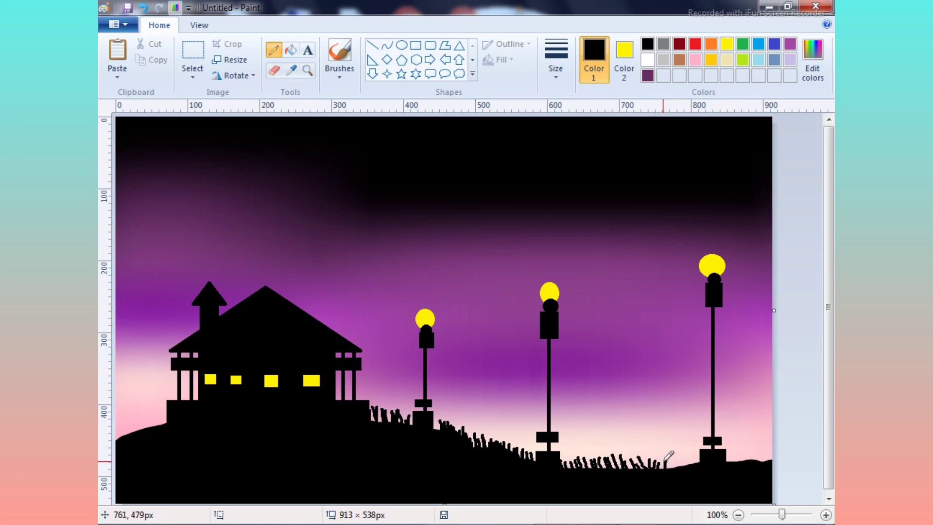
left_click_drag(664, 462, 677, 469)
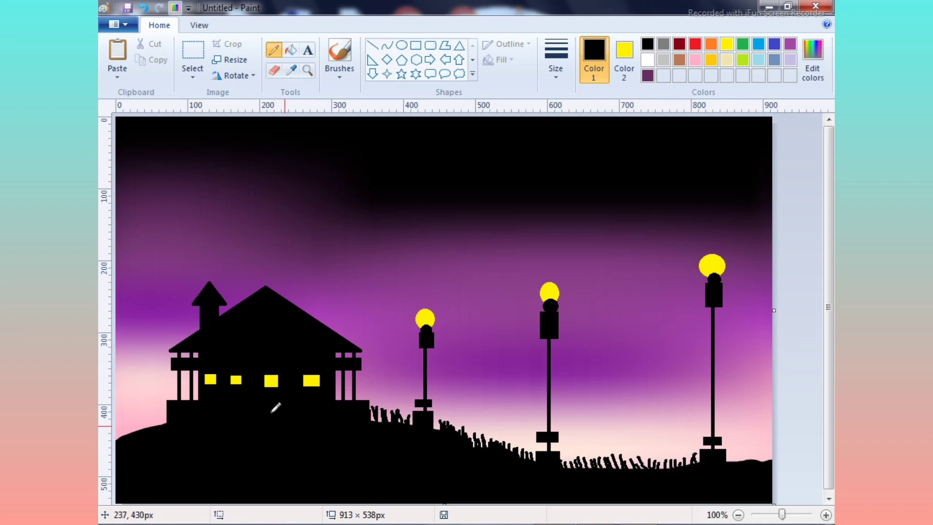
left_click_drag(160, 416, 146, 429)
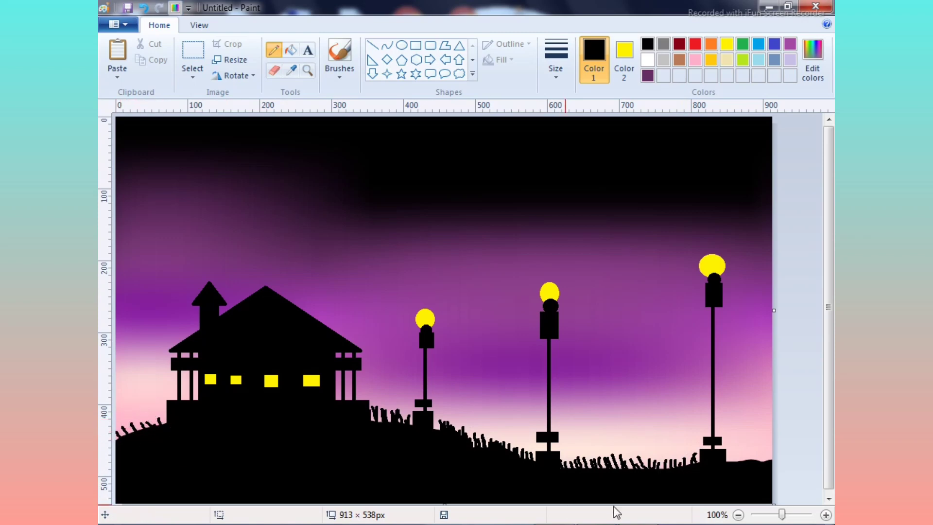
mouse_move(727, 462)
left_mouse_down()
mouse_move(733, 453)
mouse_move(762, 464)
left_mouse_up()
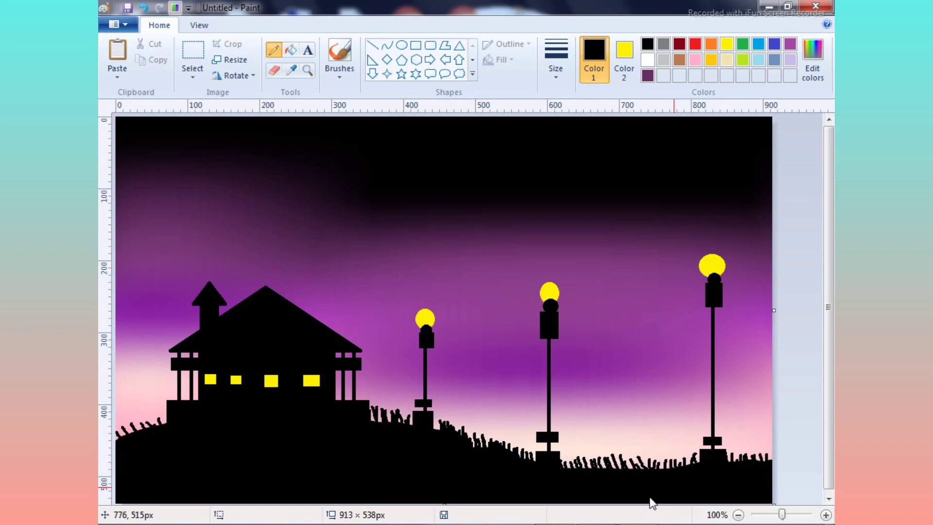
Set the Pencil to the second thinnest size in white and dot small stars across the sky
left_click(568, 68)
left_click(547, 72)
left_click(546, 72)
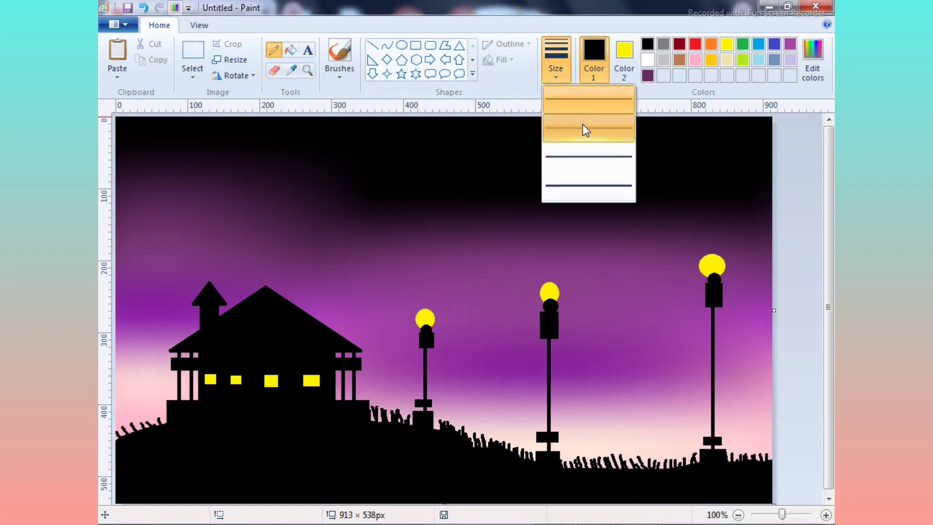
left_click(586, 128)
left_click(647, 59)
left_click(296, 156)
left_click(350, 159)
left_click(411, 186)
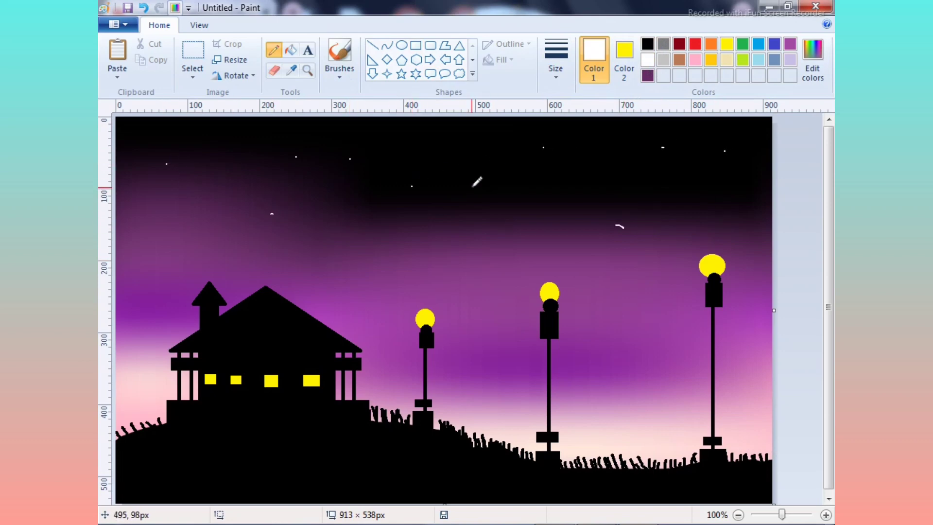
left_click(601, 219)
left_click(157, 145)
left_click(179, 240)
left_click(338, 233)
left_click(509, 234)
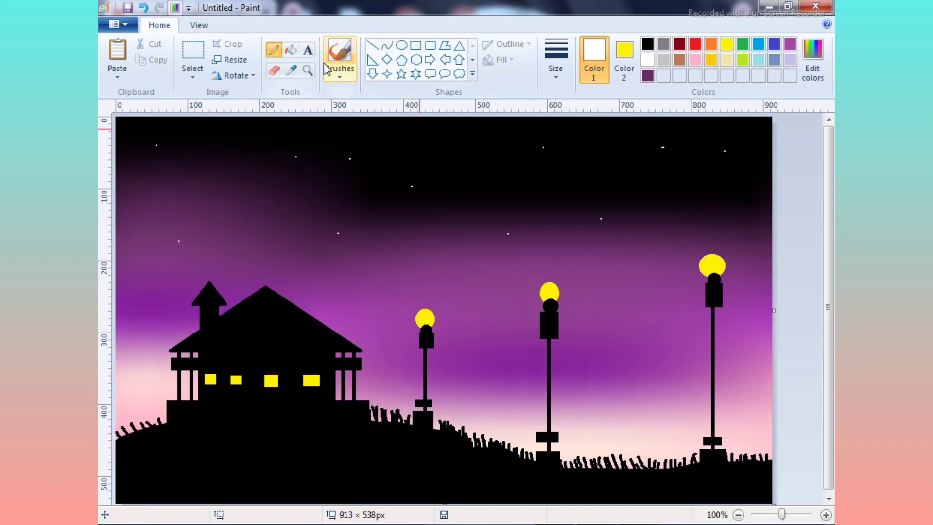
Add more white star dots of varying thickness across the sky with the Brush
left_click(339, 77)
left_click(337, 96)
left_click(563, 79)
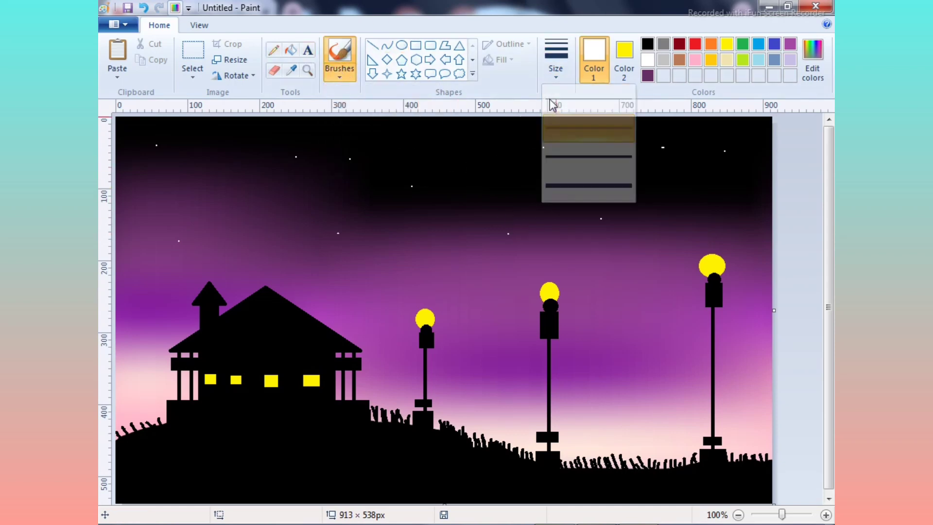
left_click(579, 147)
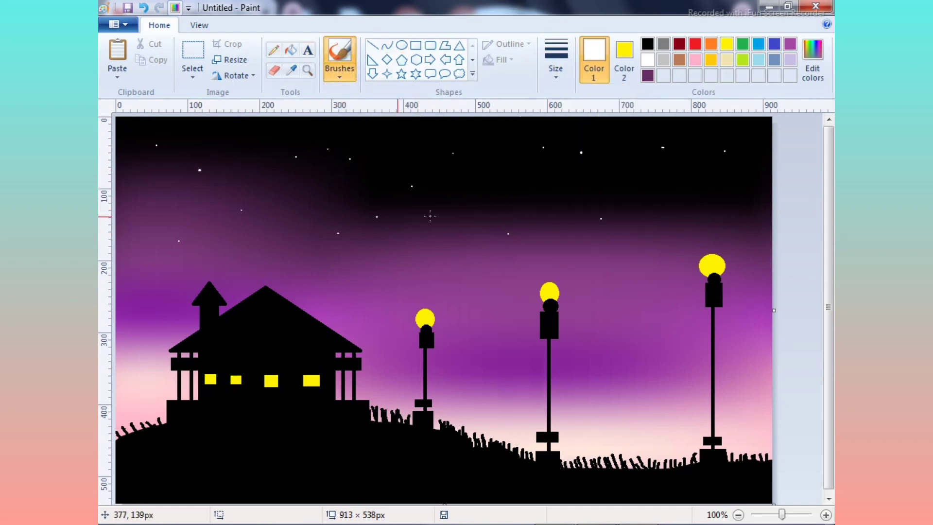
left_click(401, 45)
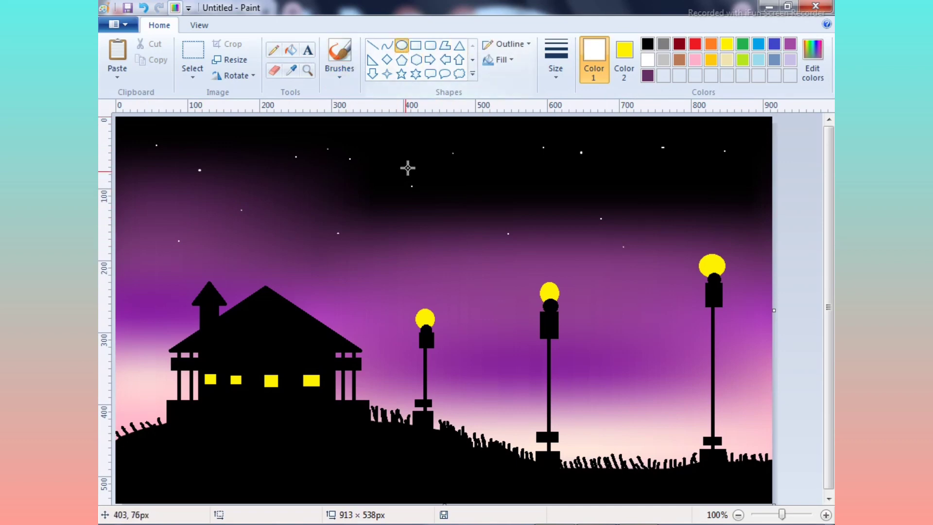
left_click(401, 74)
left_click(418, 76)
left_click_drag(438, 164, 450, 156)
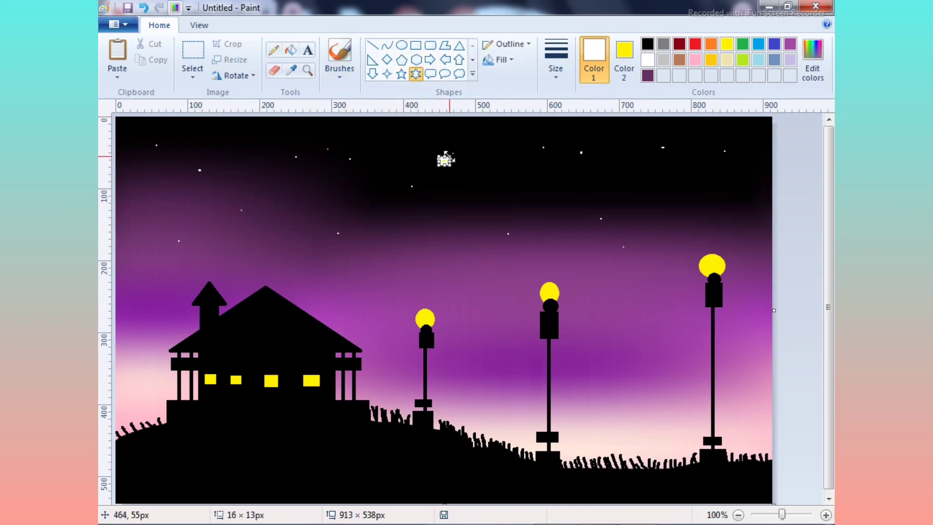
key("ctrl+z")
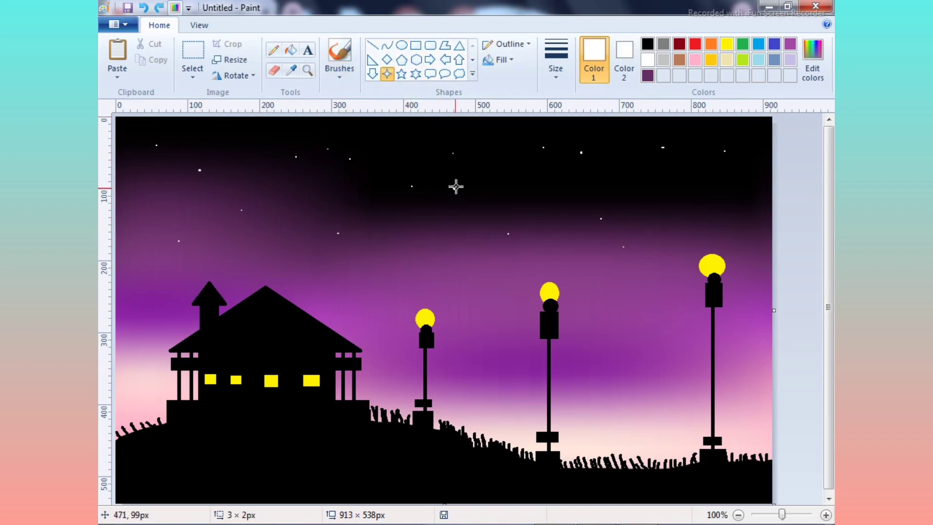
Draw three four-point stars with white outline and fill in the dark sky above the lamp posts, about 20 px wide
left_click_drag(453, 176, 471, 189)
left_click_drag(600, 176, 614, 189)
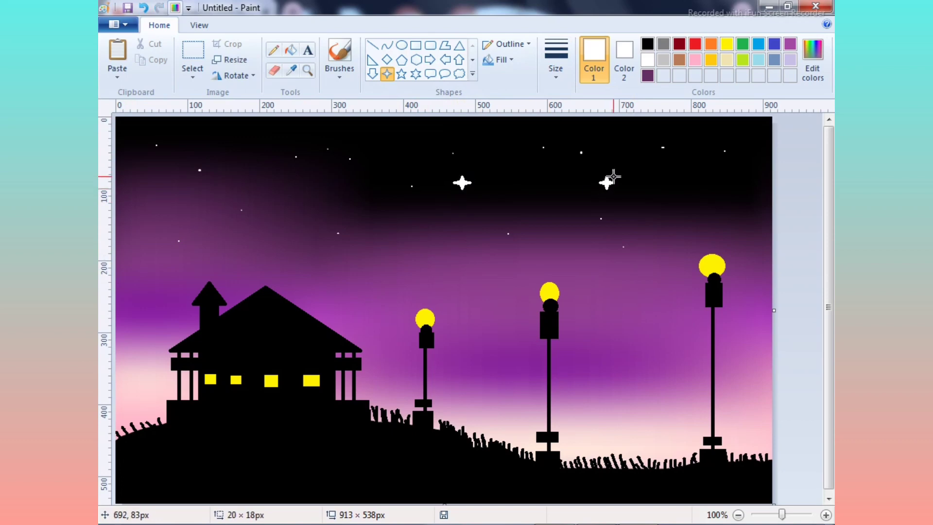
mouse_move(698, 199)
left_mouse_down()
mouse_move(714, 178)
mouse_move(711, 192)
left_mouse_up()
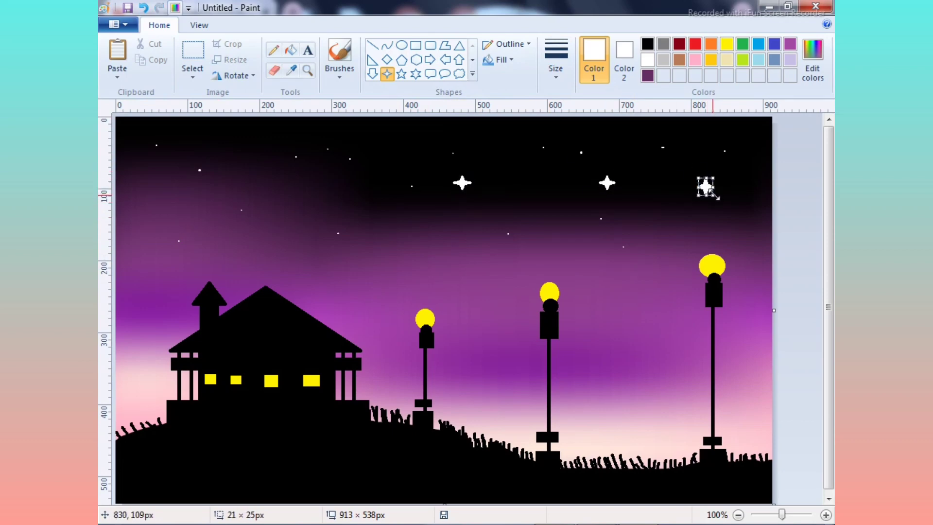
left_click(131, 297)
Add three more solid white four-point stars in the sky above the house and the nearest lamp, undoing the one placed low beside the house
left_click_drag(127, 302, 141, 290)
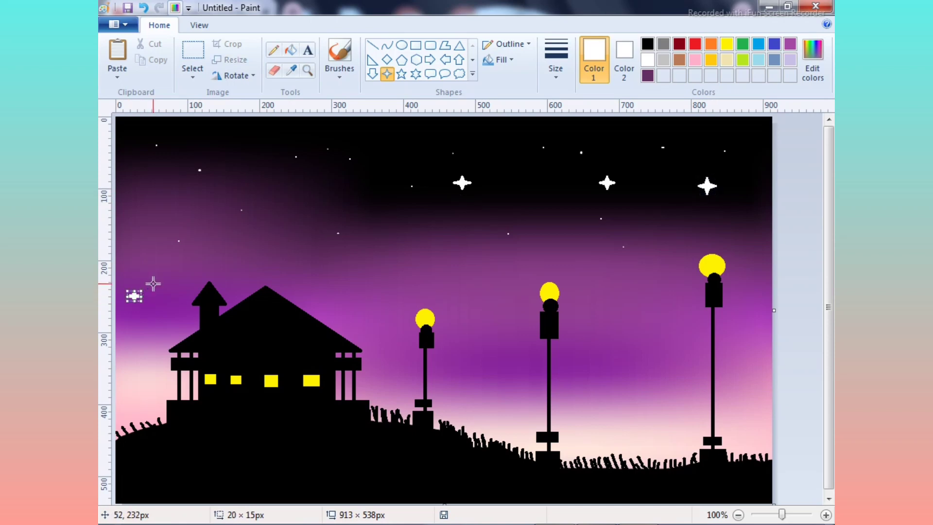
key("ctrl+z")
left_click_drag(142, 190, 158, 181)
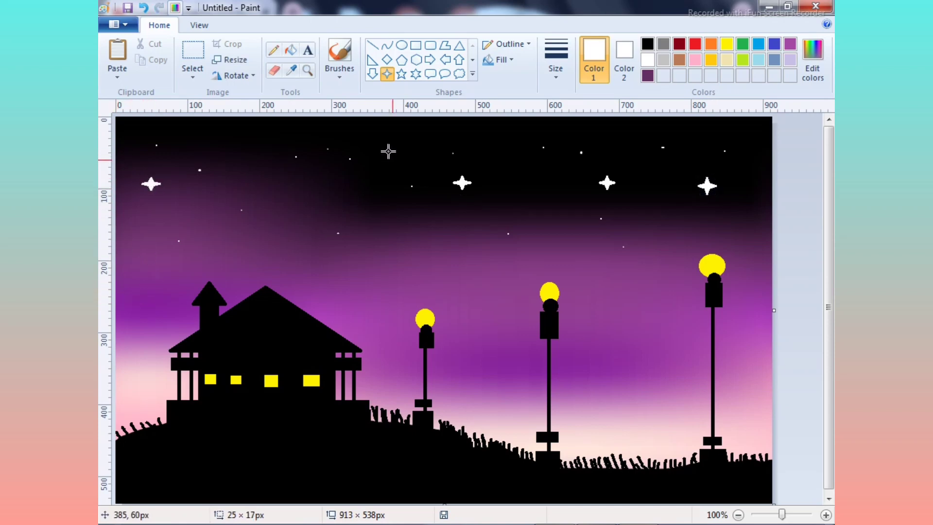
left_click_drag(382, 240, 394, 230)
left_click_drag(250, 162, 262, 151)
left_click(292, 282)
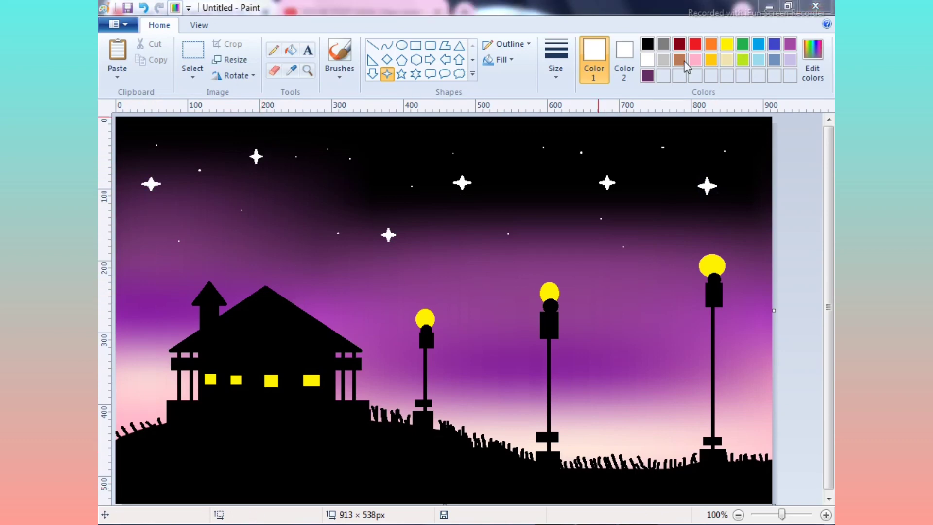
Mix a darker shade of the custom purple, Red 62, Green 28, Blue 62, as the drawing colour
left_click(810, 58)
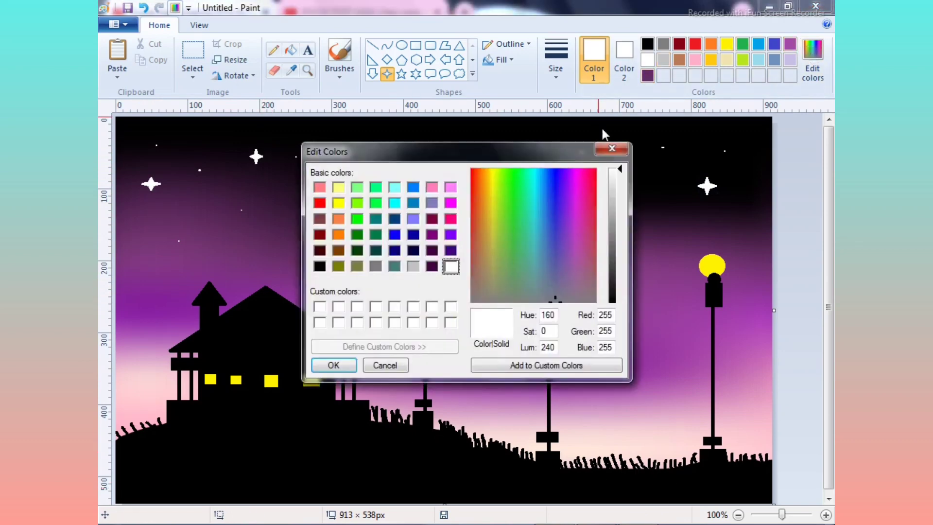
left_click(612, 148)
left_click(647, 76)
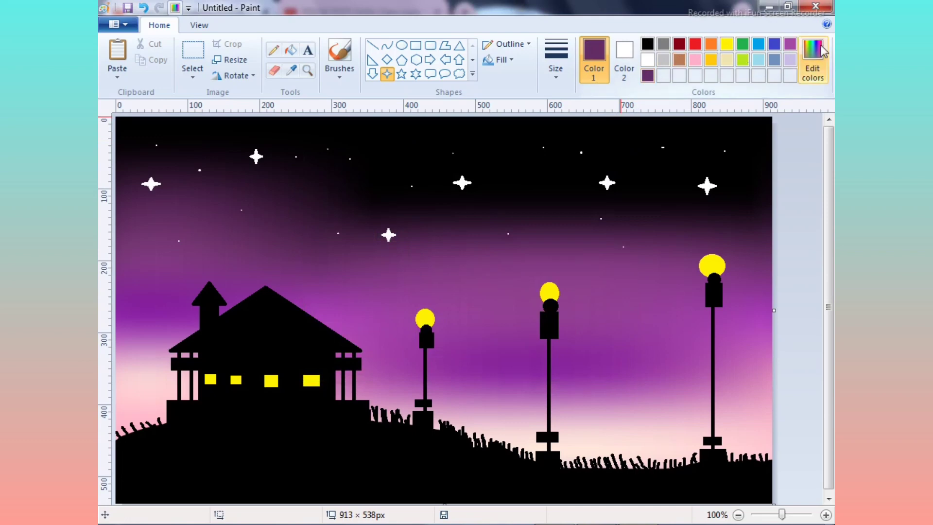
left_click(812, 58)
mouse_move(618, 255)
left_mouse_down()
mouse_move(619, 294)
mouse_move(620, 279)
left_mouse_up()
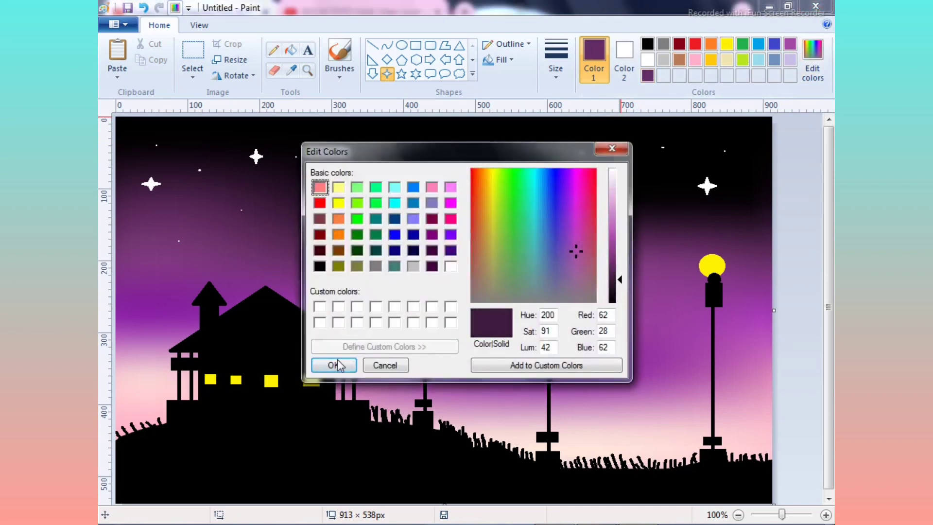
left_click(334, 365)
Choose a textured brush and size, and scribble dark purple highlights over the black hill and the right slope of the house roof
left_click(340, 74)
left_click(423, 127)
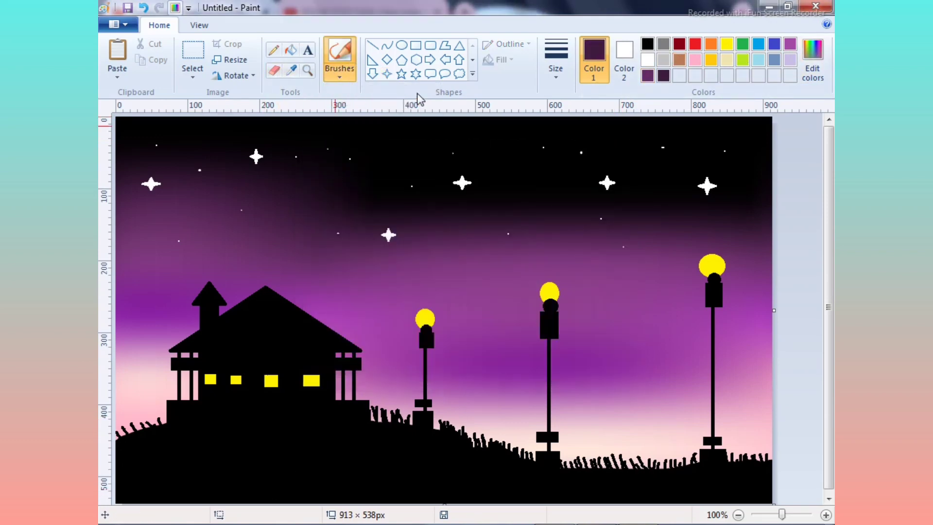
left_click(556, 69)
left_click(562, 130)
mouse_move(390, 455)
left_mouse_down()
mouse_move(615, 480)
mouse_move(642, 492)
mouse_move(413, 459)
mouse_move(404, 434)
mouse_move(396, 456)
mouse_move(594, 497)
mouse_move(412, 494)
mouse_move(391, 485)
mouse_move(427, 454)
mouse_move(343, 403)
left_mouse_up()
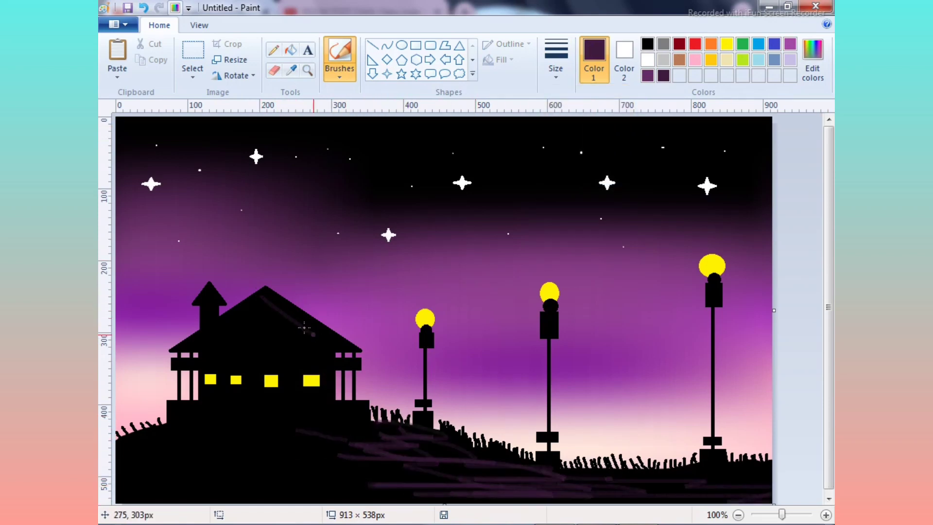
mouse_move(314, 334)
left_mouse_down()
mouse_move(264, 301)
mouse_move(327, 345)
mouse_move(290, 356)
left_mouse_up()
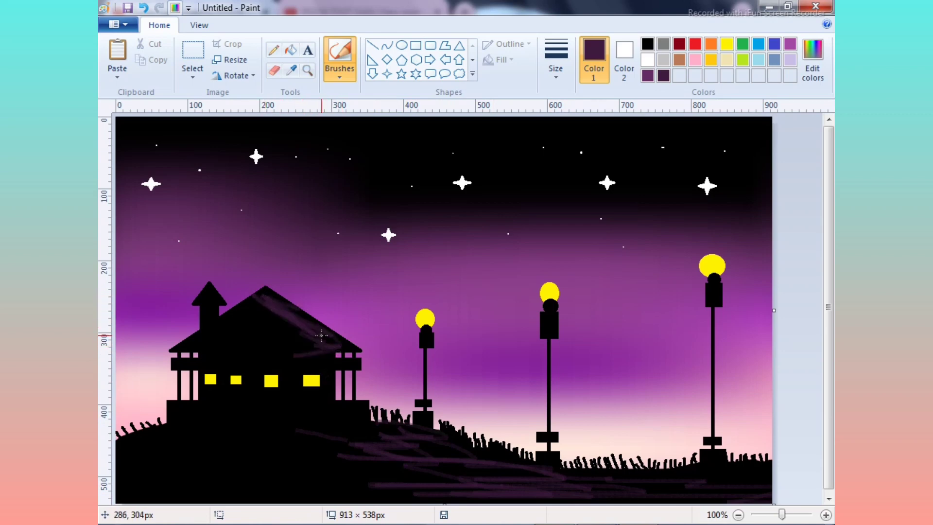
Add more dark purple strokes across the lower right of the hill, undoing the stray stroke over the grass
mouse_move(382, 454)
left_mouse_down()
mouse_move(511, 481)
mouse_move(545, 505)
mouse_move(573, 478)
mouse_move(646, 455)
left_mouse_up()
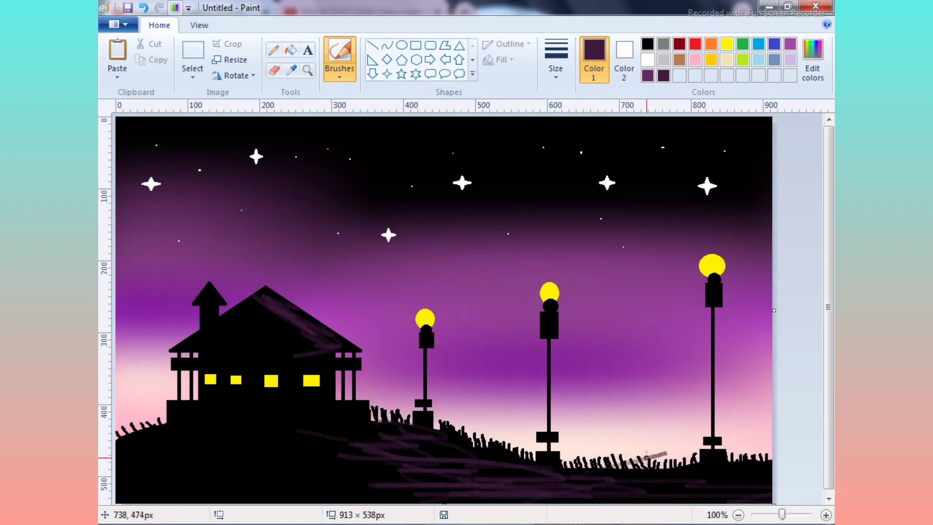
key("ctrl+z")
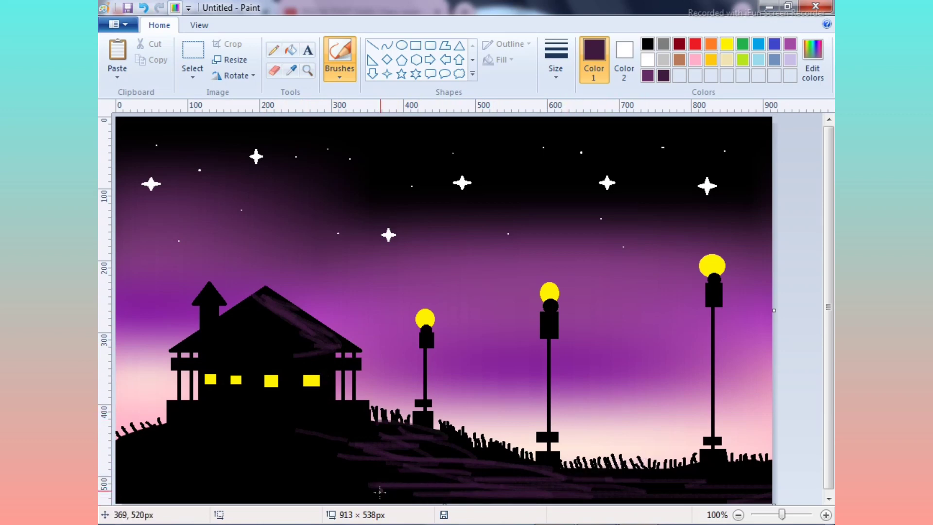
left_click_drag(379, 491, 445, 483)
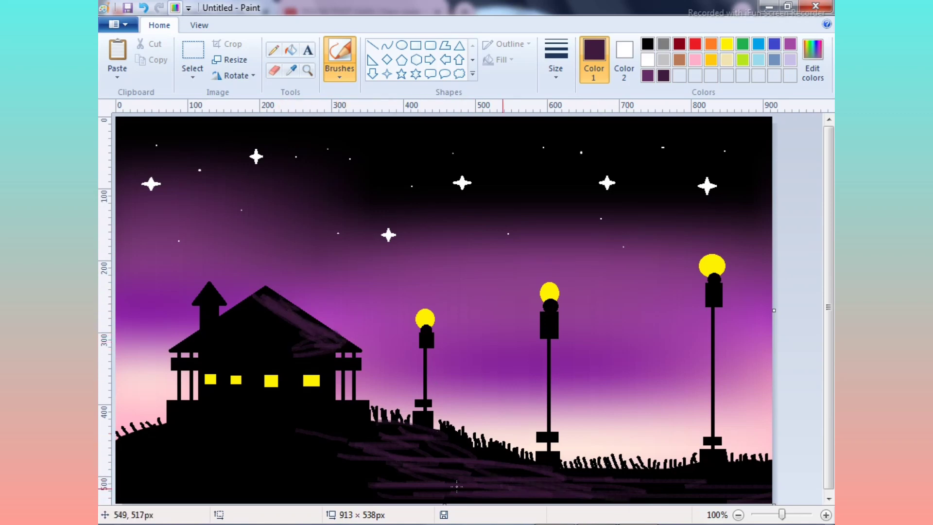
left_click_drag(590, 486, 740, 484)
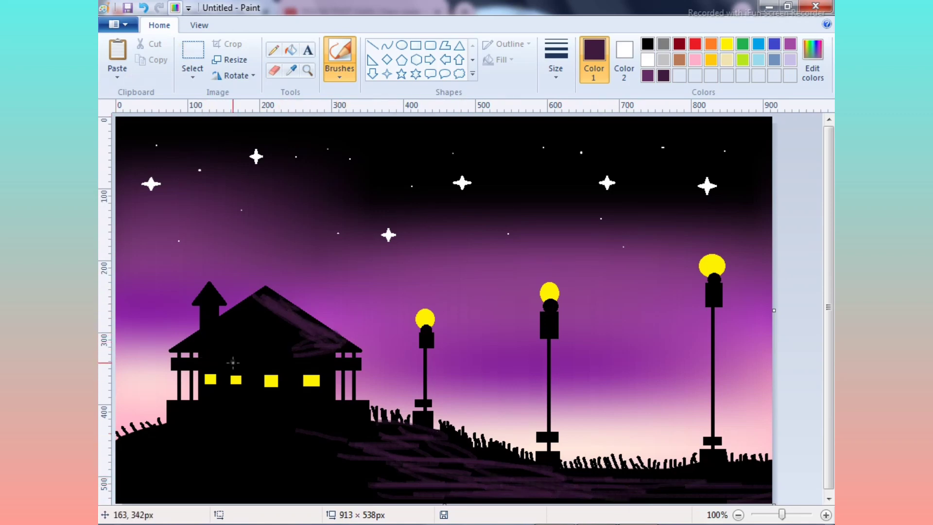
Dot a few more small white stars across the sky with a brush, including one above the nearest lamp
left_click(651, 59)
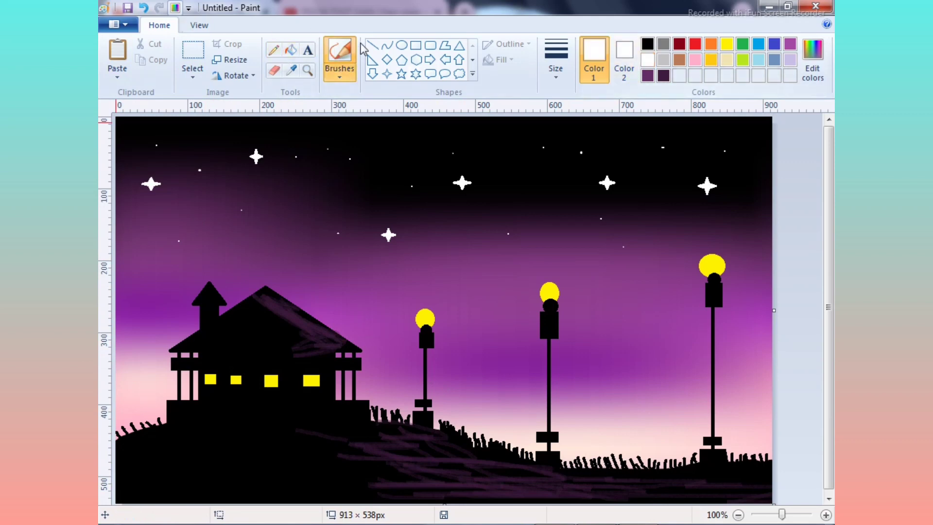
left_click(348, 71)
left_click(339, 97)
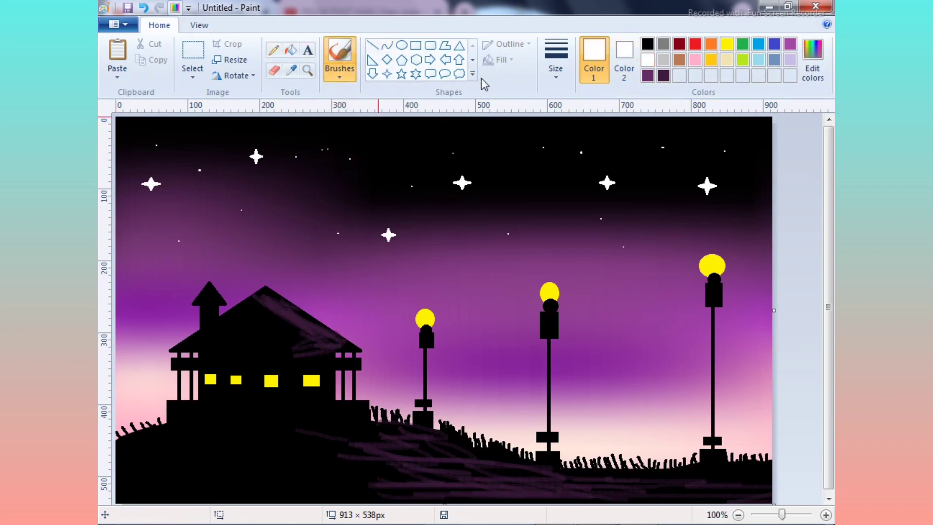
left_click(556, 59)
left_click(563, 137)
left_click(748, 245)
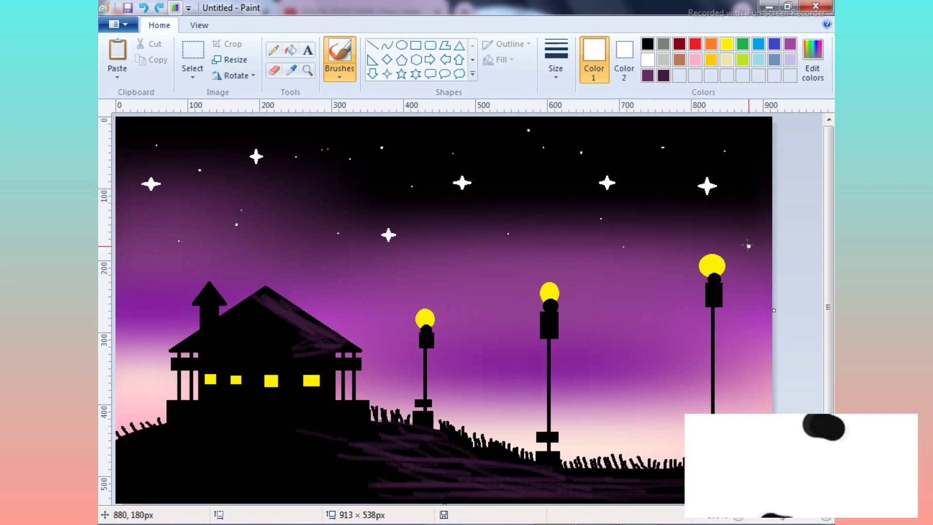